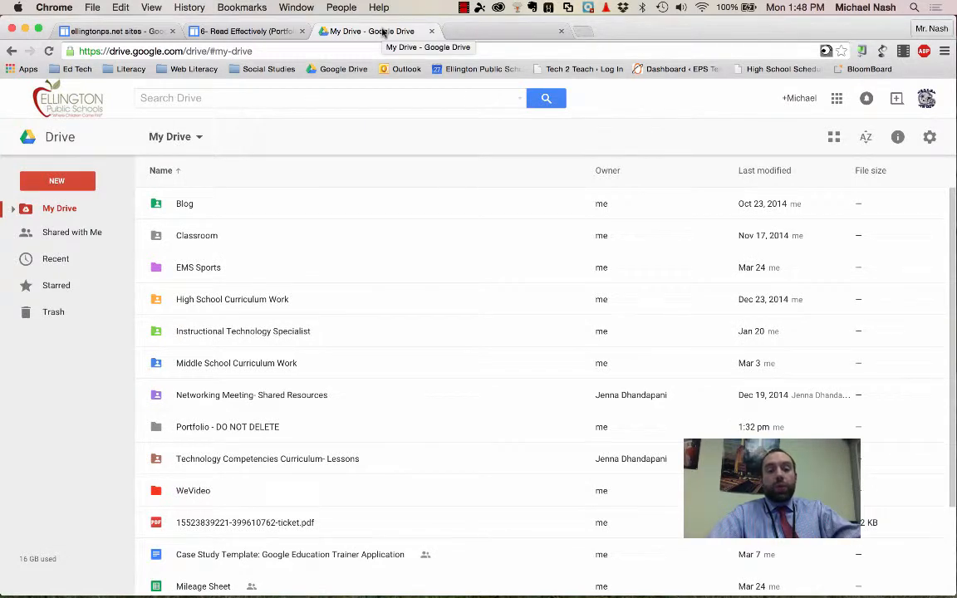
Step: Open the Reading Chart document from the "Portfolio - DO NOT DELETE" folder, look it over and close it
{"action": "left_click", "coordinate": [211, 428]}
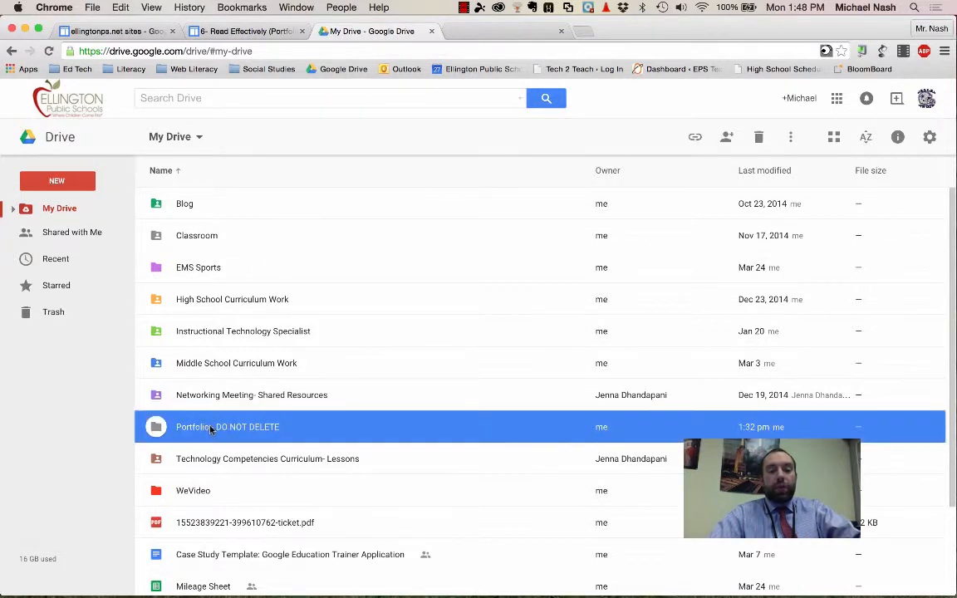
{"action": "double_click", "coordinate": [211, 428]}
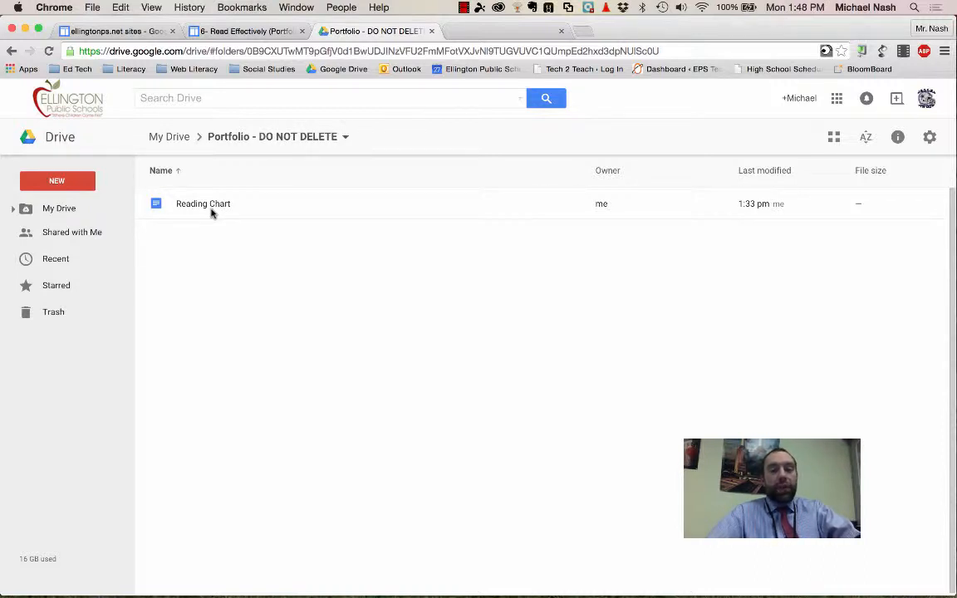
{"action": "left_click", "coordinate": [212, 214]}
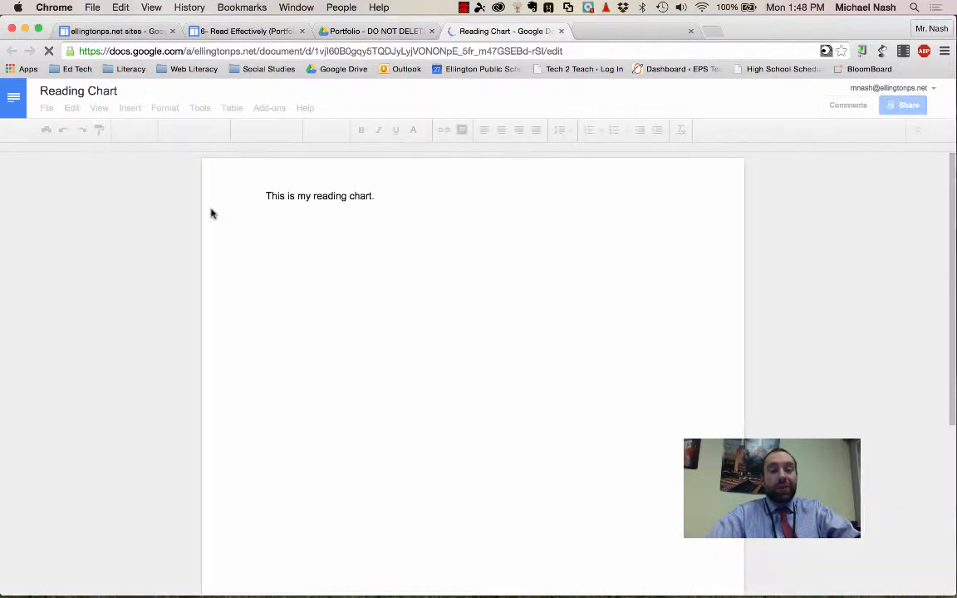
{"action": "scroll", "coordinate": [420, 301], "scroll_direction": "down", "scroll_amount": 3}
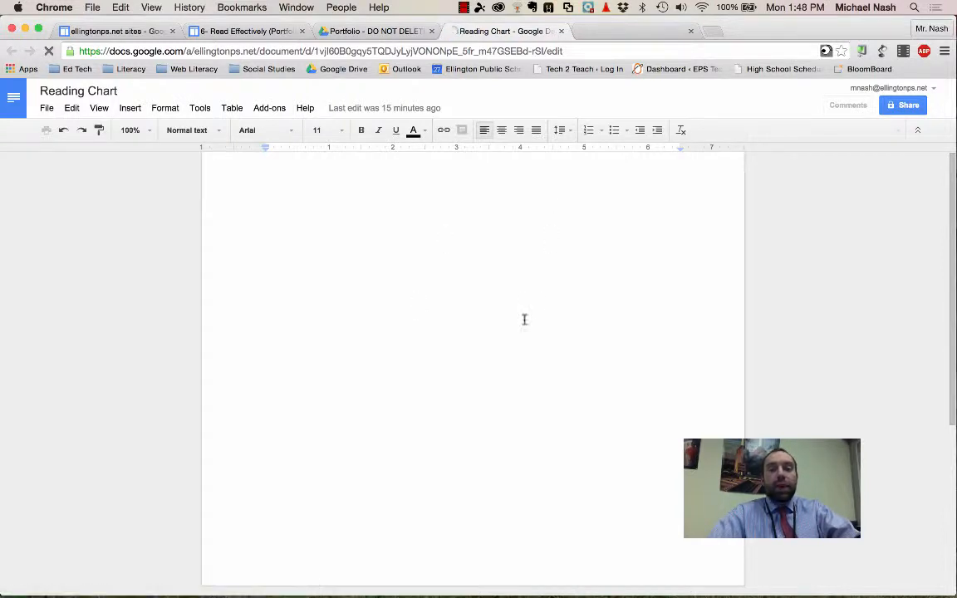
{"action": "left_click", "coordinate": [561, 31]}
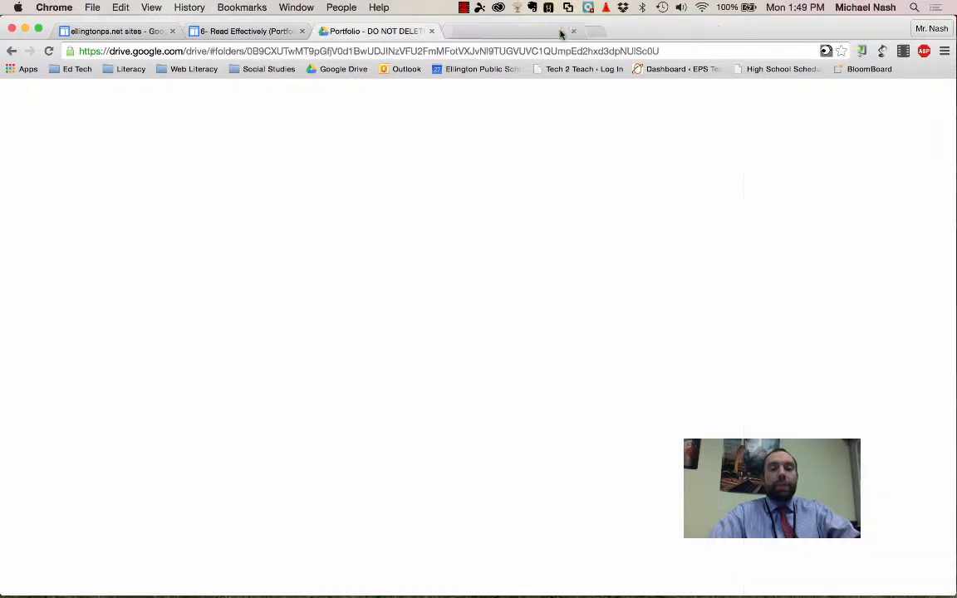
Step: Load the Google home page in the blank tab and go to Google Sites from there
{"action": "left_click", "coordinate": [463, 32]}
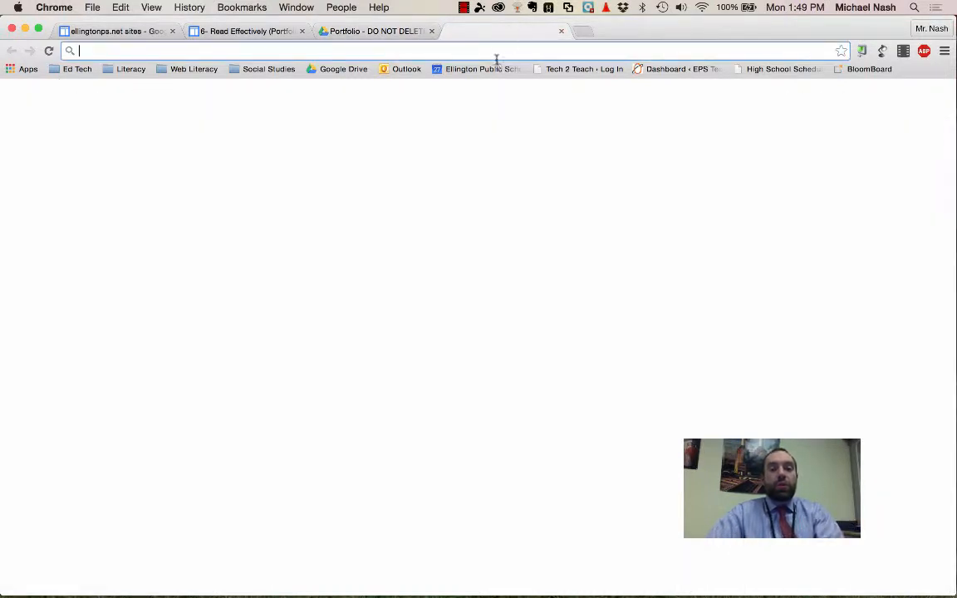
{"action": "type", "text": "g"}
{"action": "key", "text": "Return"}
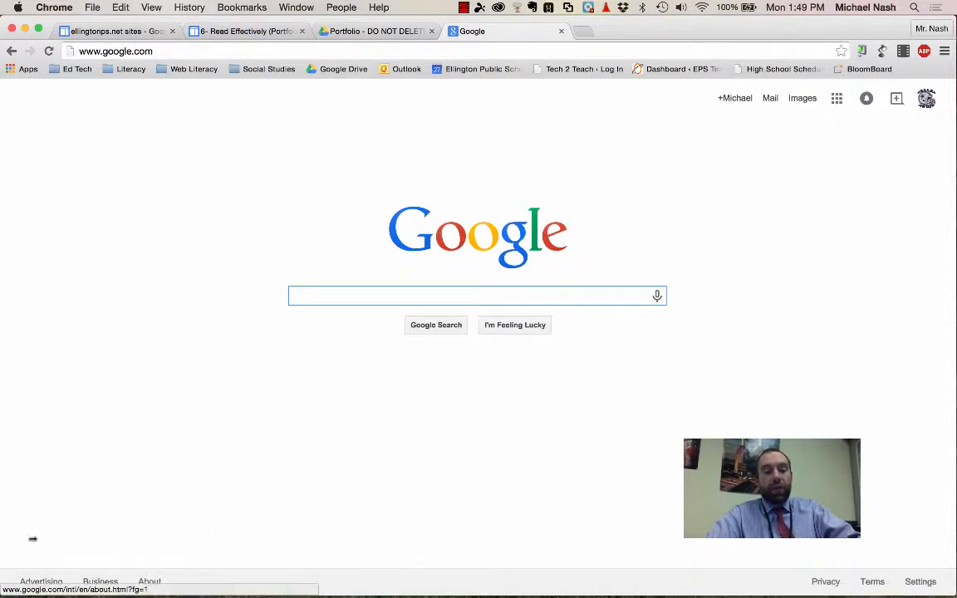
{"action": "left_click", "coordinate": [838, 100]}
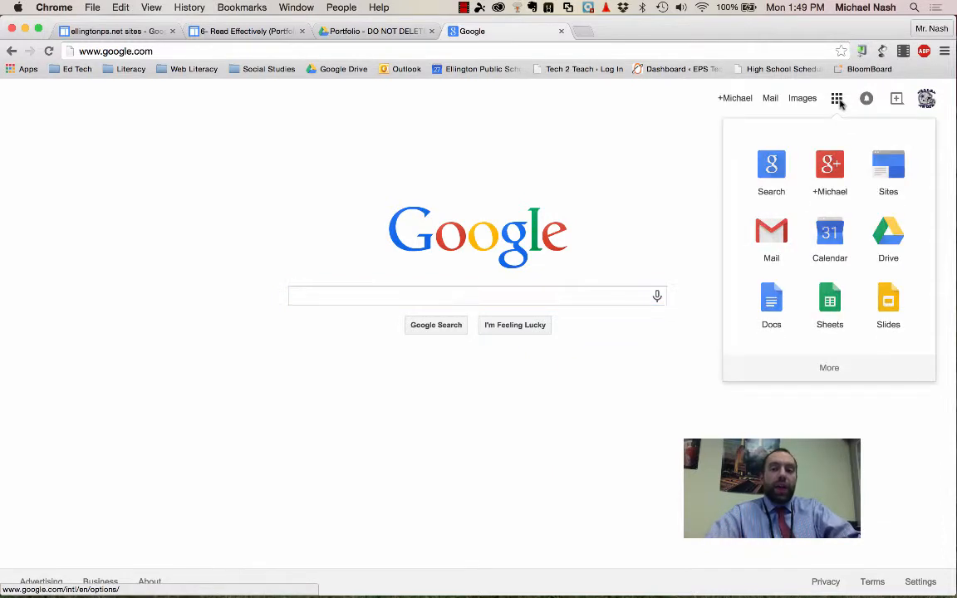
{"action": "left_click", "coordinate": [881, 183]}
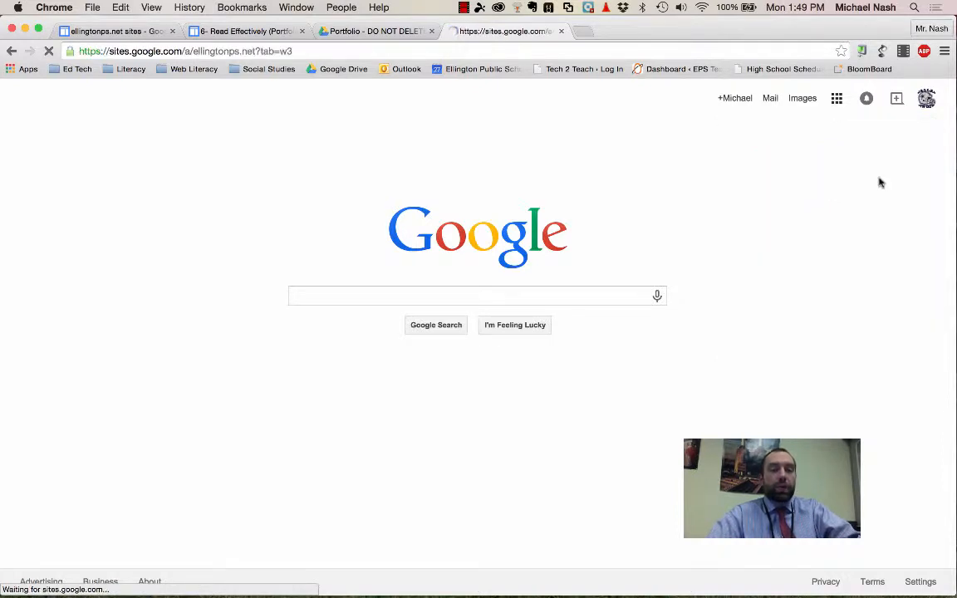
Step: Open the Portfolio Template site and close the leftover Sites tabs
{"action": "left_click", "coordinate": [302, 31]}
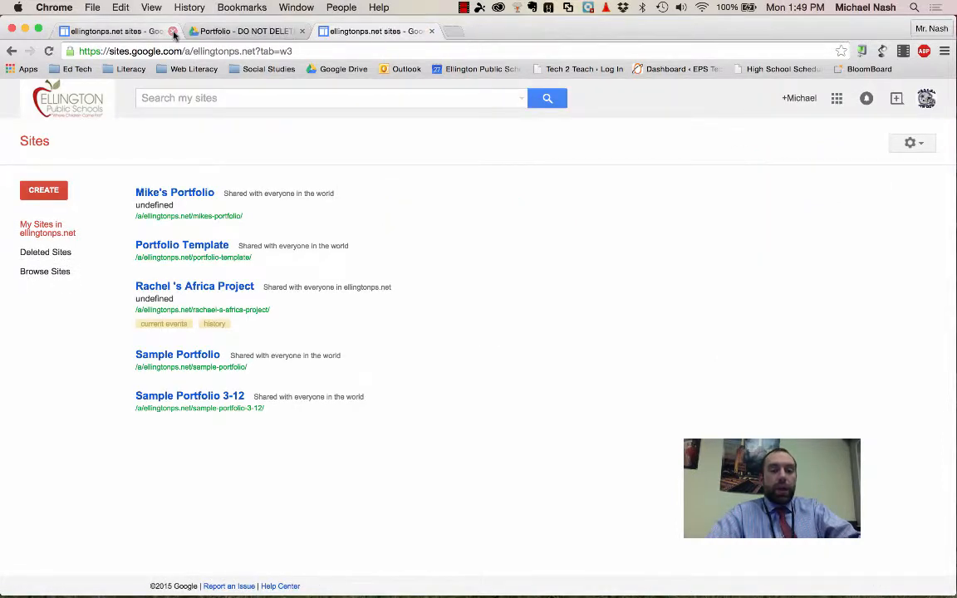
{"action": "left_click", "coordinate": [172, 31]}
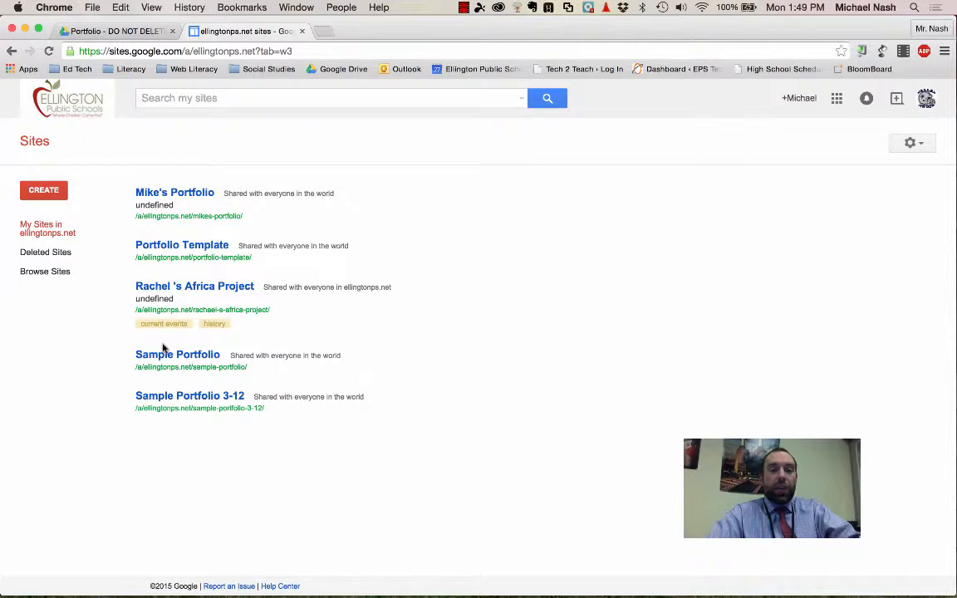
{"action": "left_click", "coordinate": [177, 247]}
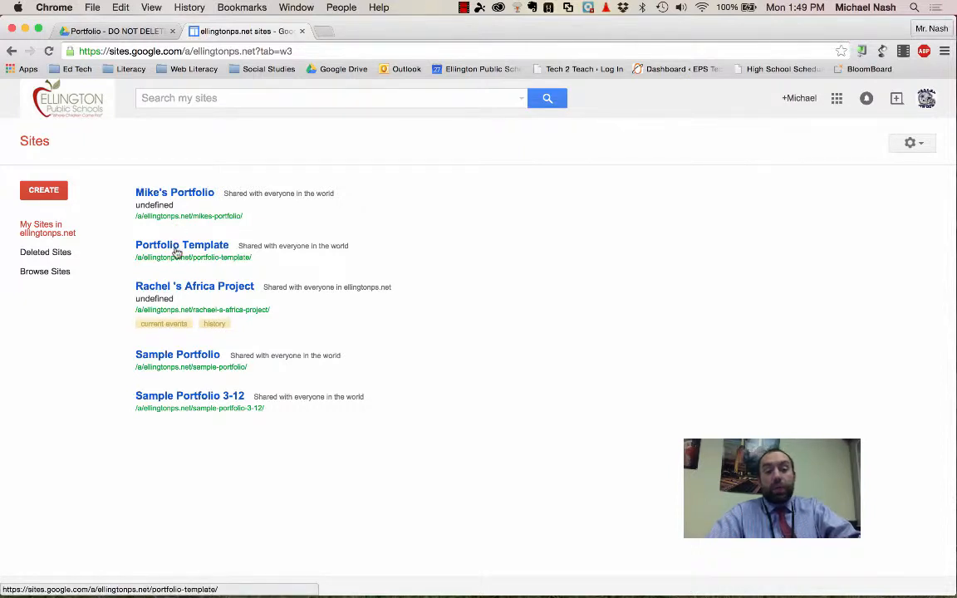
{"action": "left_click", "coordinate": [302, 31]}
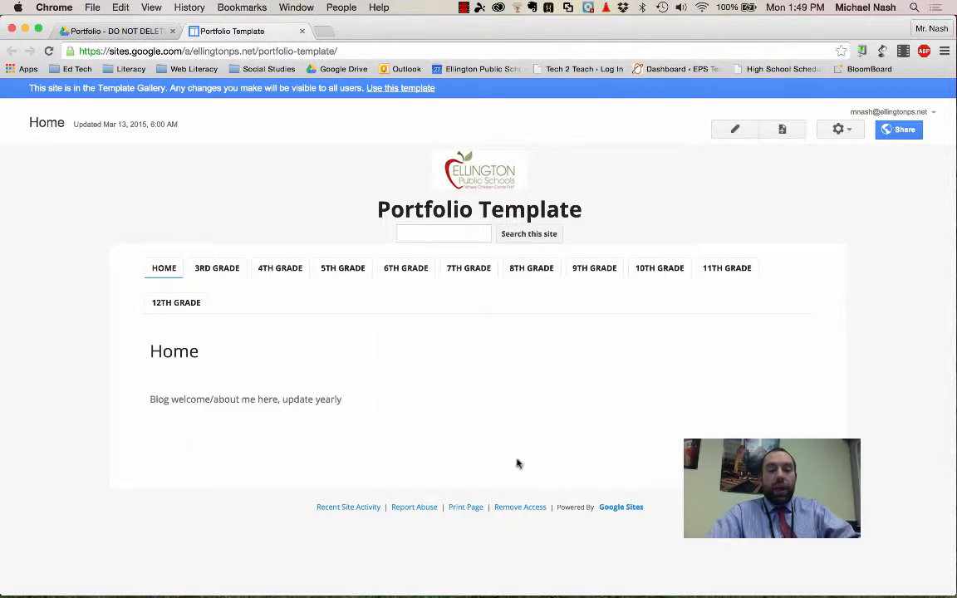
Step: Open the "6- Read Effectively" page under 6th Grade and look through its existing reflection and embedded document
{"action": "left_click", "coordinate": [412, 291]}
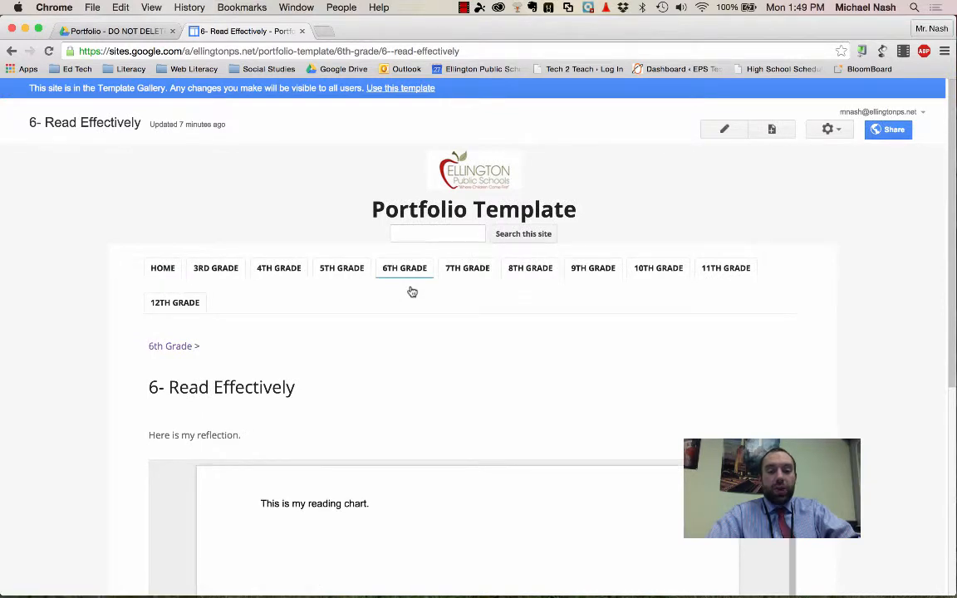
{"action": "scroll", "coordinate": [412, 291], "scroll_direction": "down", "scroll_amount": 4}
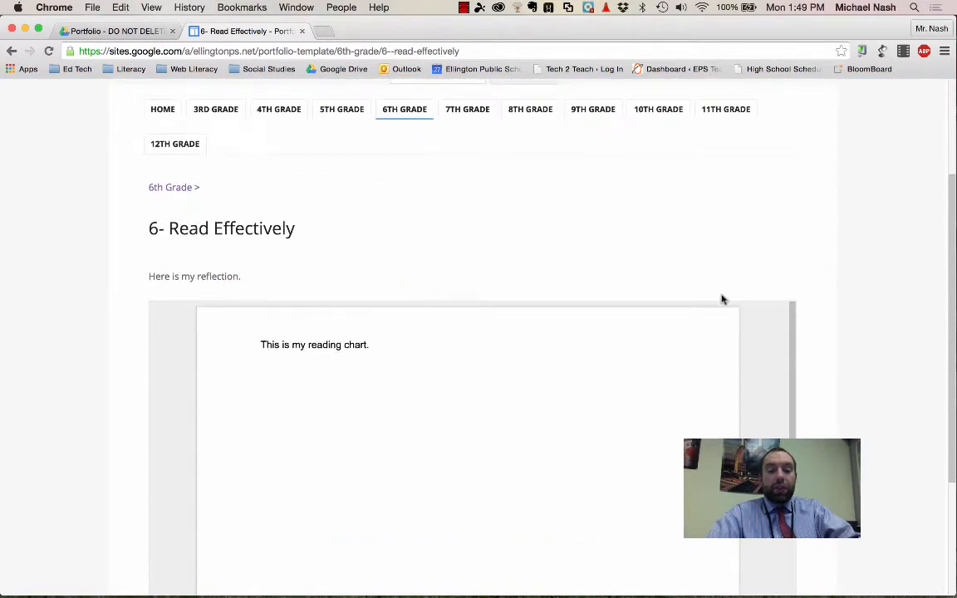
{"action": "scroll", "coordinate": [835, 293], "scroll_direction": "down", "scroll_amount": 1}
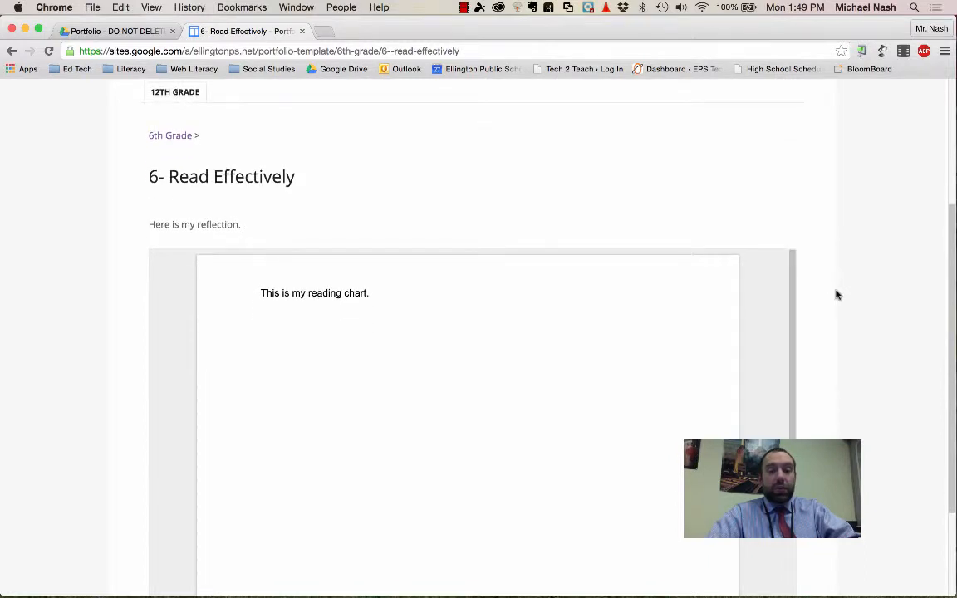
{"action": "scroll", "coordinate": [835, 293], "scroll_direction": "up", "scroll_amount": 5}
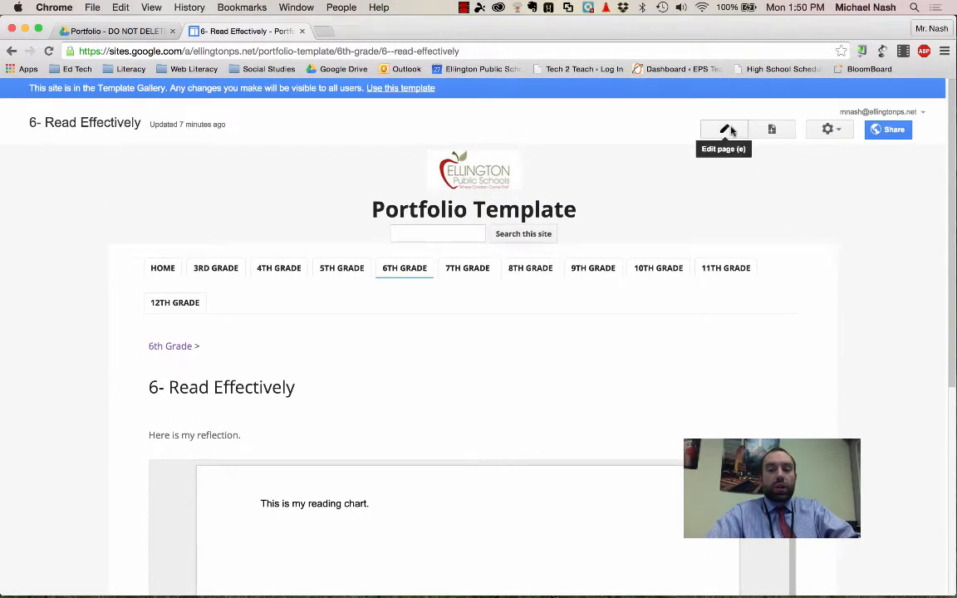
Step: Edit the "6- Read Effectively" page and delete its embedded Reading Chart document and the "Here is my reflection." text
{"action": "left_click", "coordinate": [728, 130]}
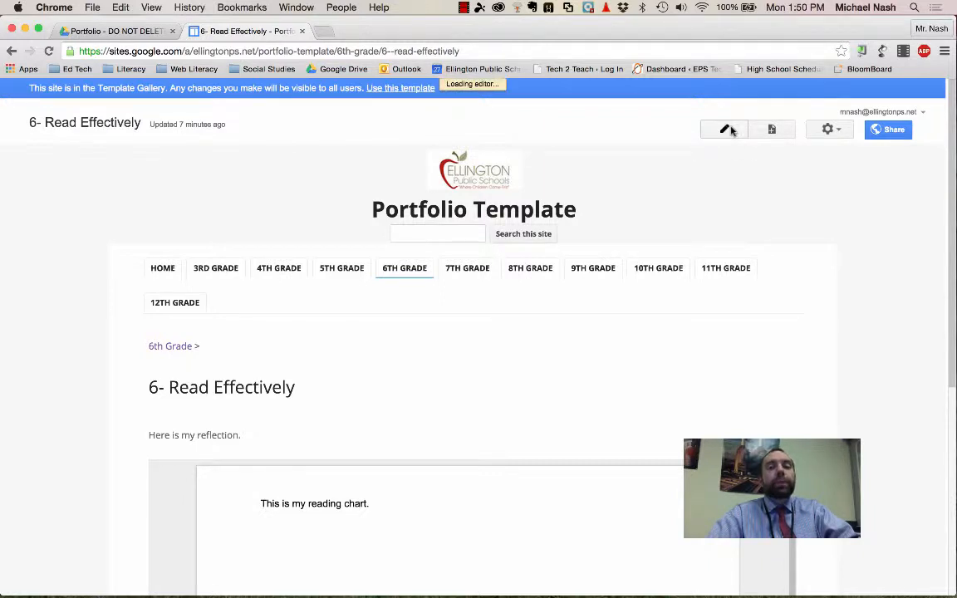
{"action": "left_click", "coordinate": [503, 478]}
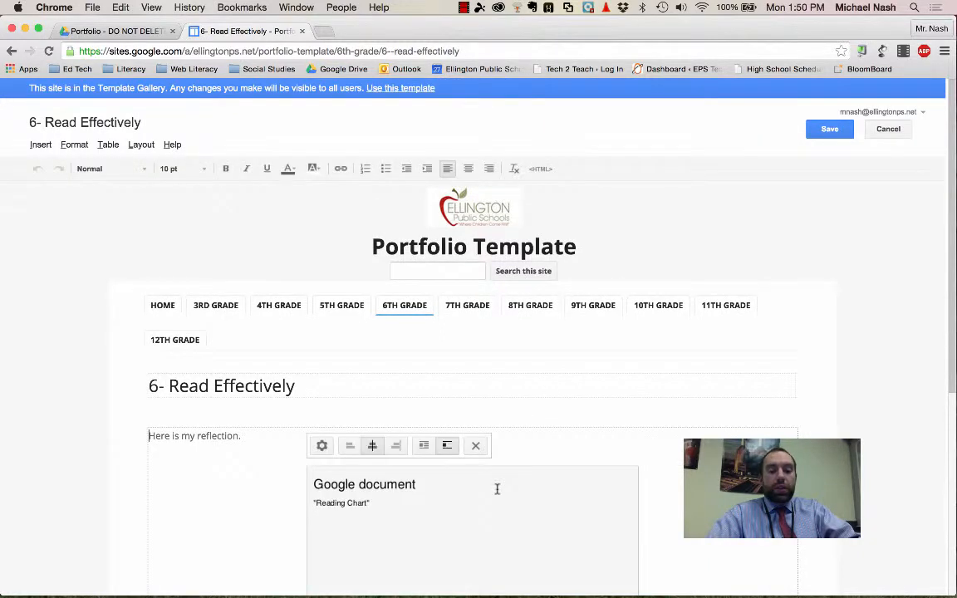
{"action": "left_click", "coordinate": [479, 444]}
{"action": "left_click_drag", "start_coordinate": [319, 442], "coordinate": [126, 442]}
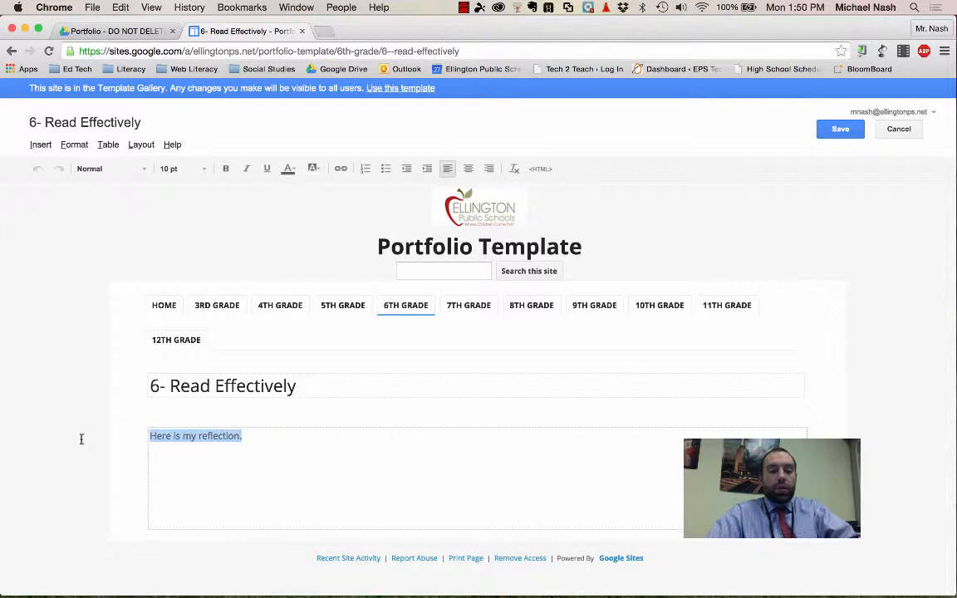
{"action": "key", "text": "BackSpace"}
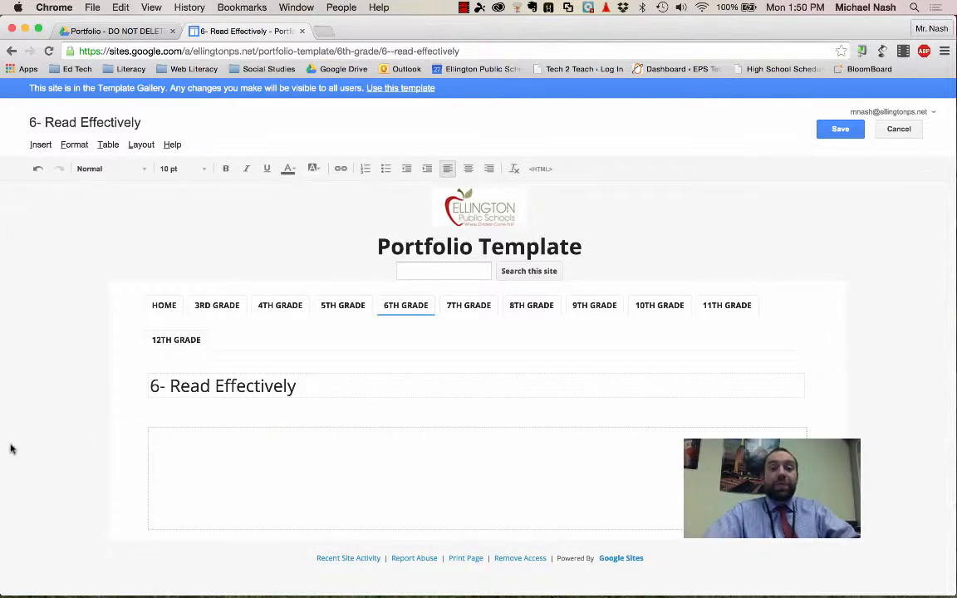
Step: Write the reflection "This my reading chart from Language Arts. It shows l;kj;lkj;lkjl;kjfs" in the page body and add a new line below it
{"action": "left_click", "coordinate": [192, 458]}
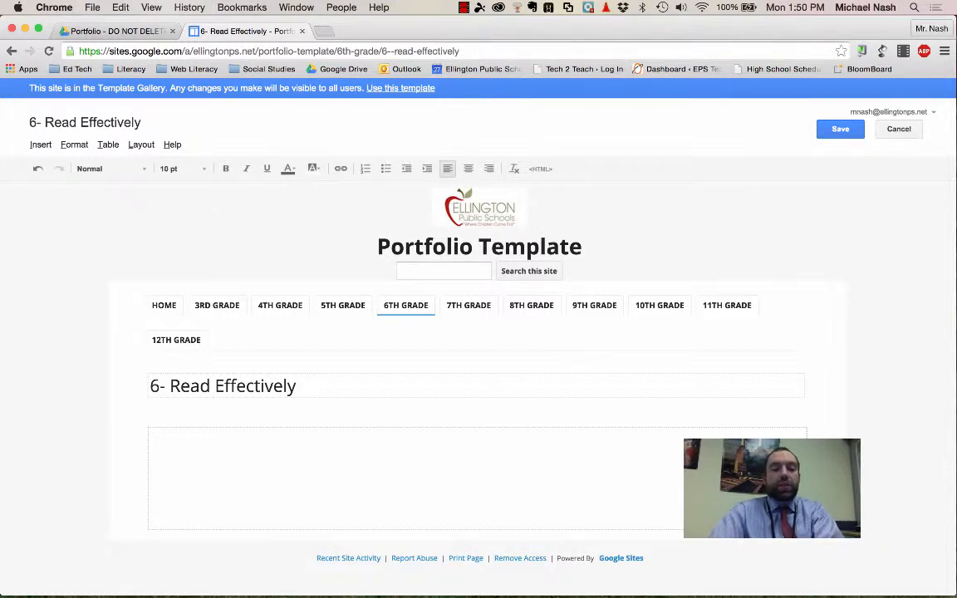
{"action": "type", "text": "Thsi"}
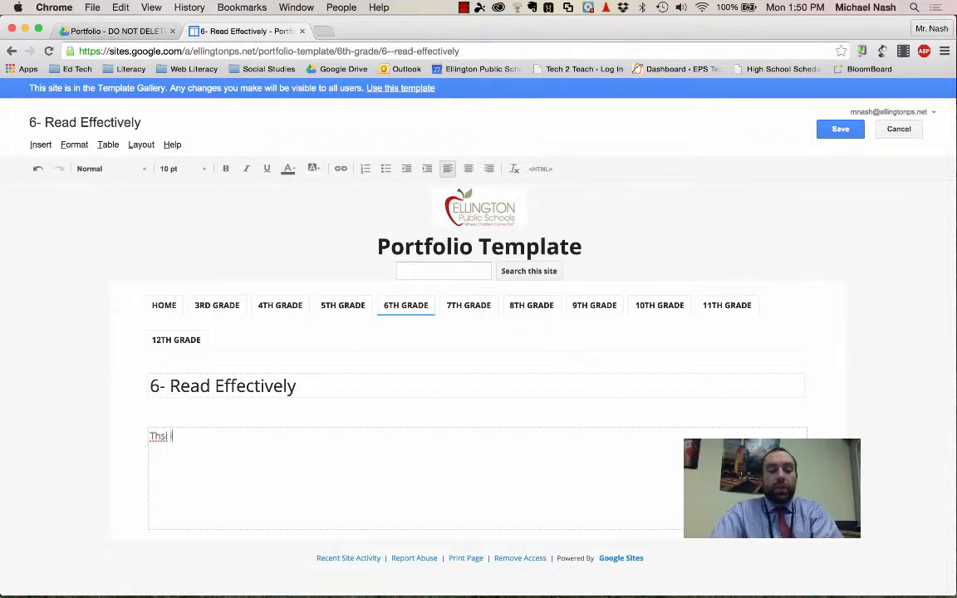
{"action": "key", "text": "BackSpace"}
{"action": "key", "text": "BackSpace"}
{"action": "type", "text": "is "}
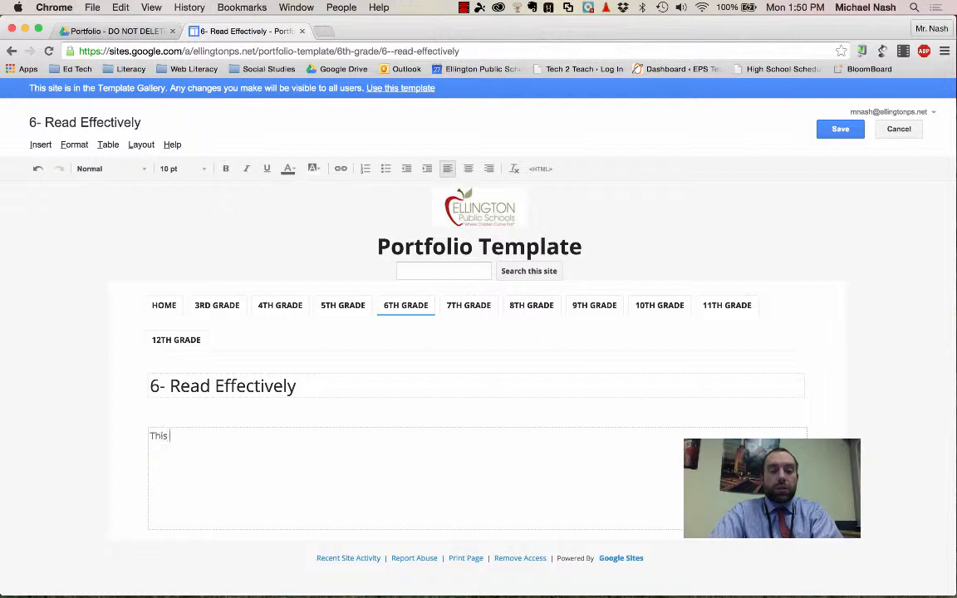
{"action": "type", "text": "my reading chart f"}
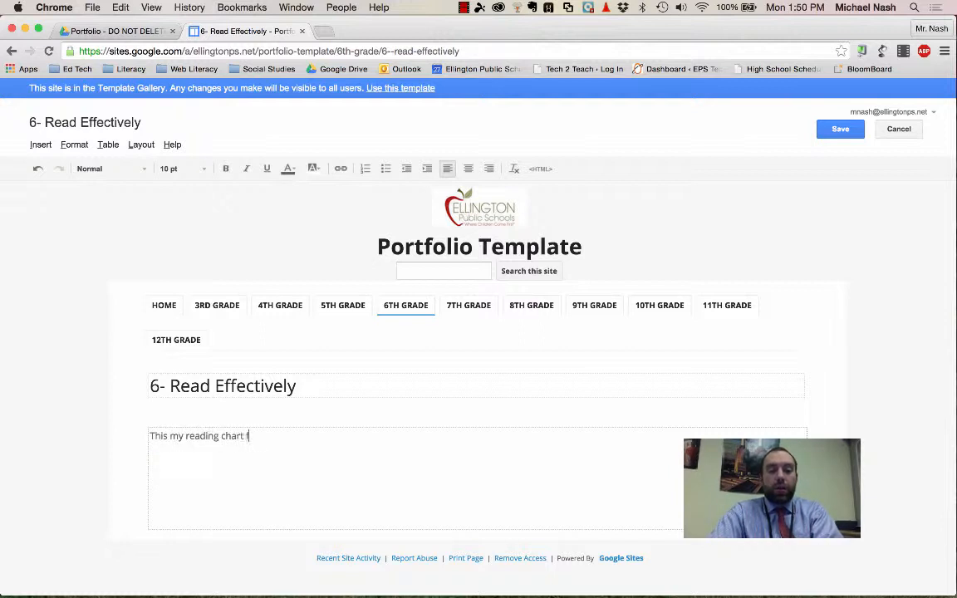
{"action": "type", "text": "rom Language Arts.  I"}
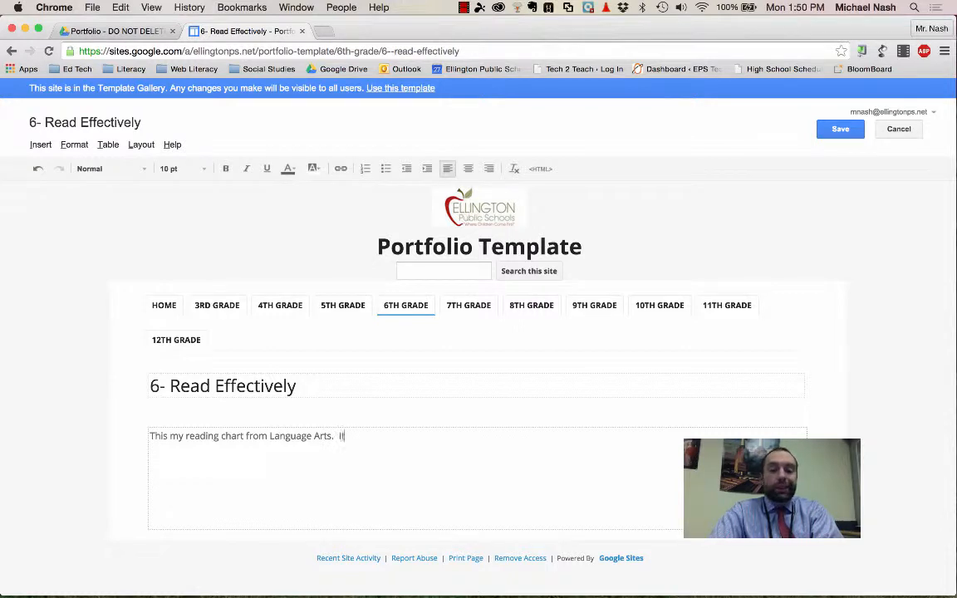
{"action": "type", "text": "t shows l;kj;lkj;lkjl;kjfs"}
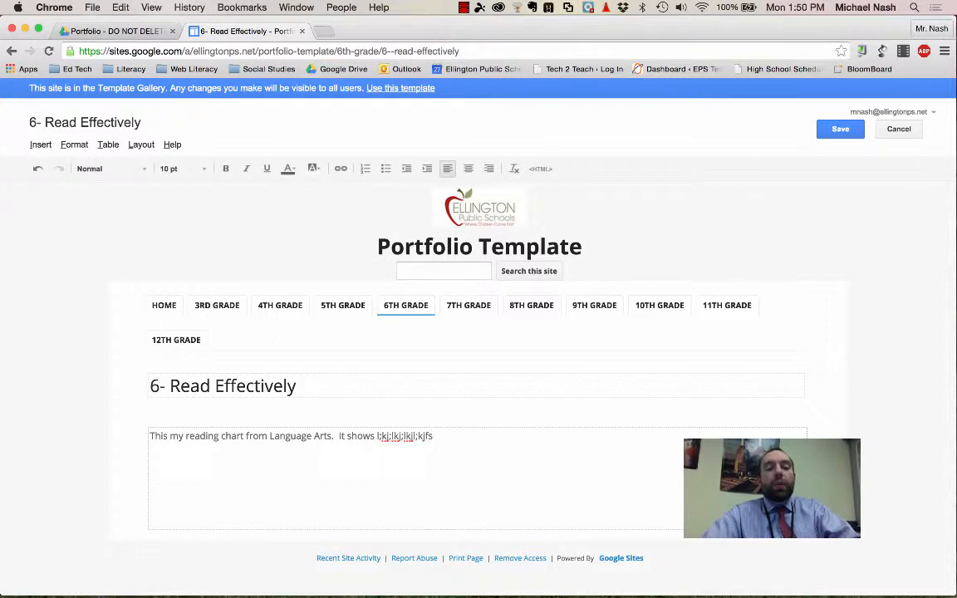
{"action": "key", "text": "Return"}
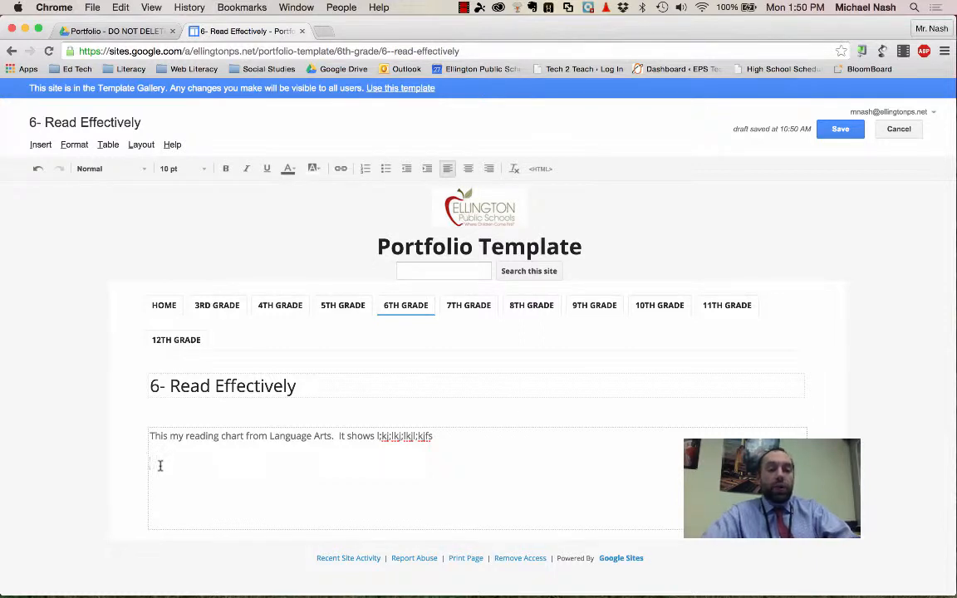
Step: Insert the Google Drive document "Reading Chart" below the reflection text, found by searching "reading cha", with its title excluded
{"action": "left_click", "coordinate": [40, 145]}
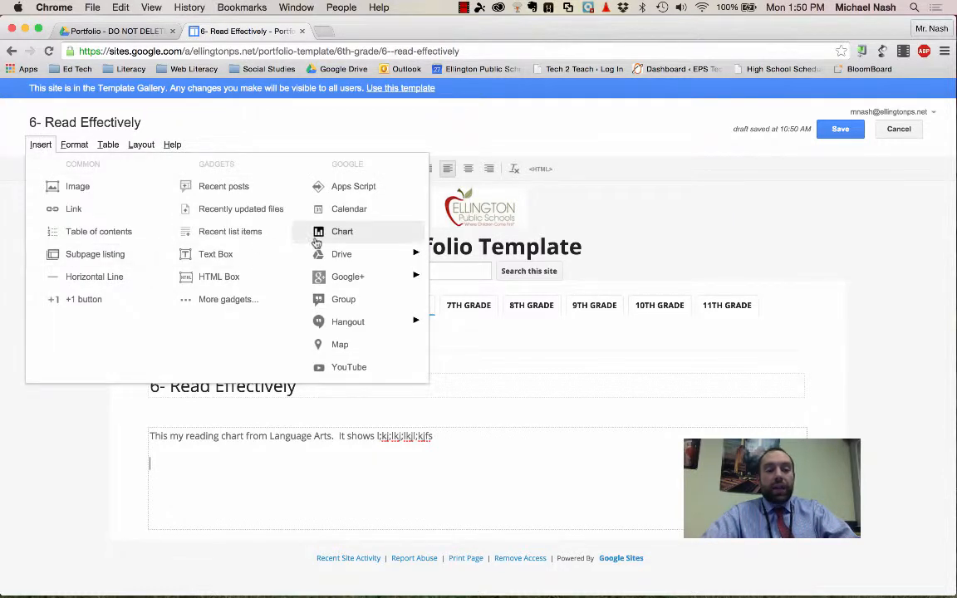
{"action": "mouse_move", "coordinate": [359, 261]}
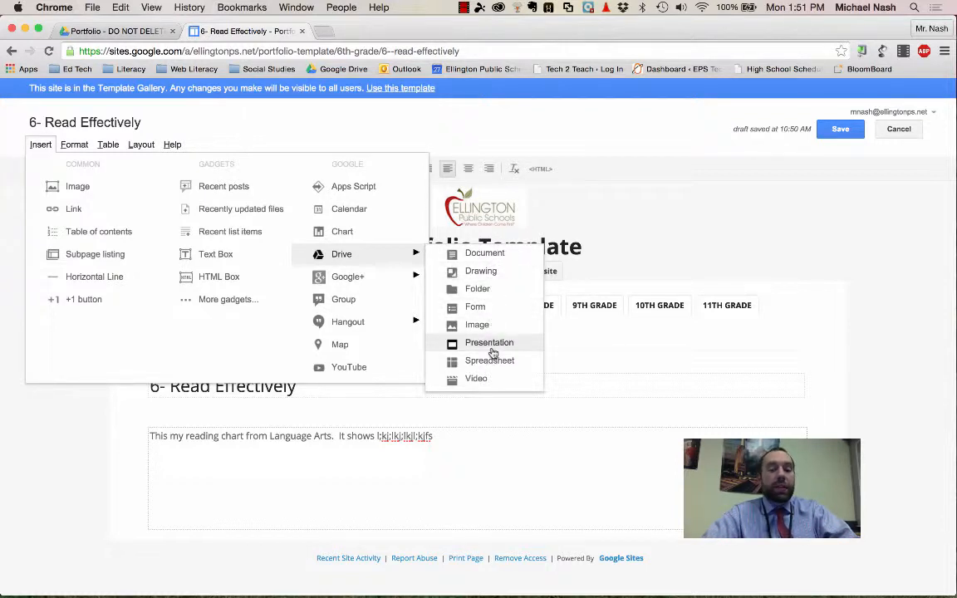
{"action": "left_click", "coordinate": [493, 256]}
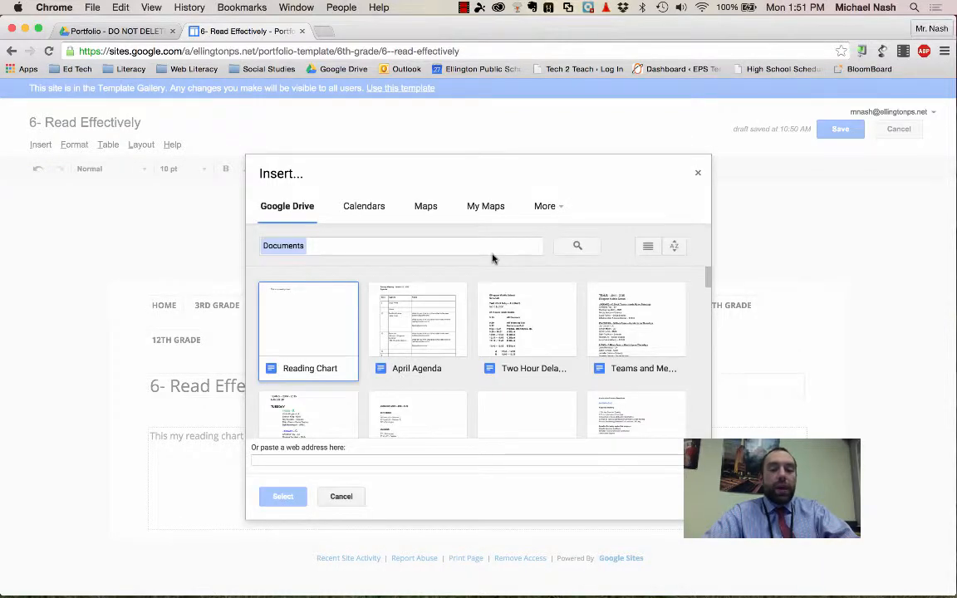
{"action": "scroll", "coordinate": [475, 274], "scroll_direction": "down", "scroll_amount": 5}
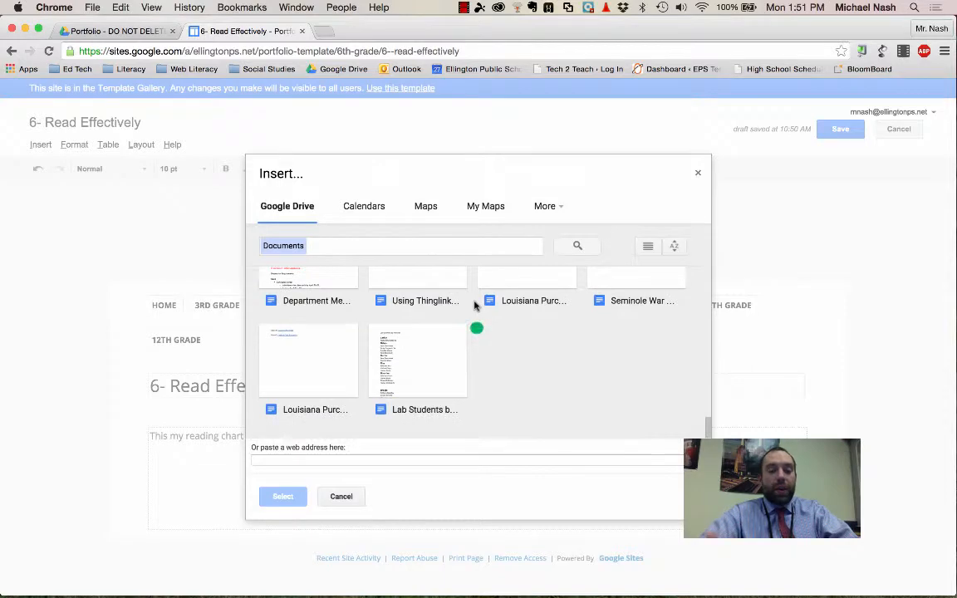
{"action": "scroll", "coordinate": [474, 305], "scroll_direction": "up", "scroll_amount": 10}
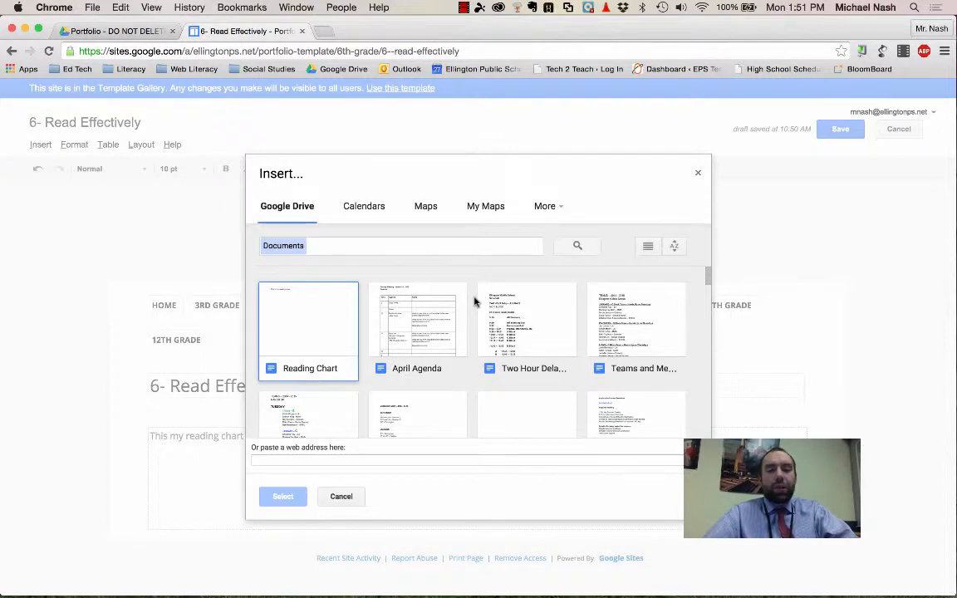
{"action": "left_click", "coordinate": [434, 246]}
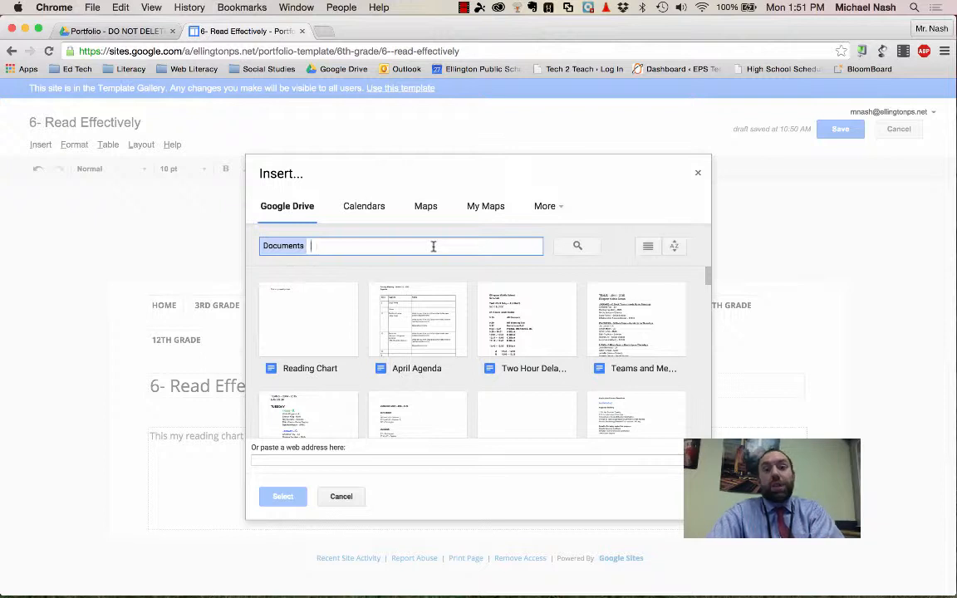
{"action": "type", "text": "read"}
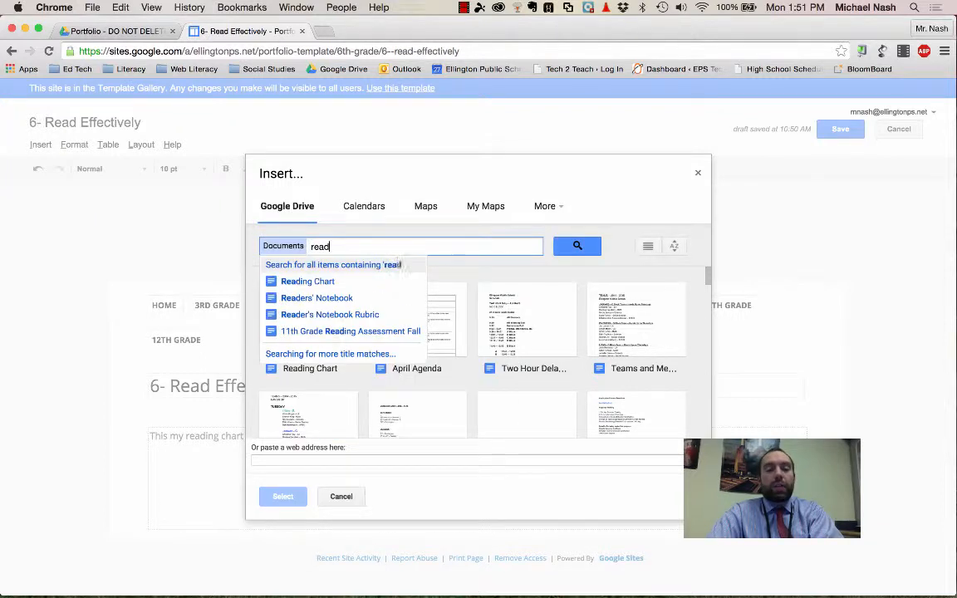
{"action": "type", "text": "ing cha"}
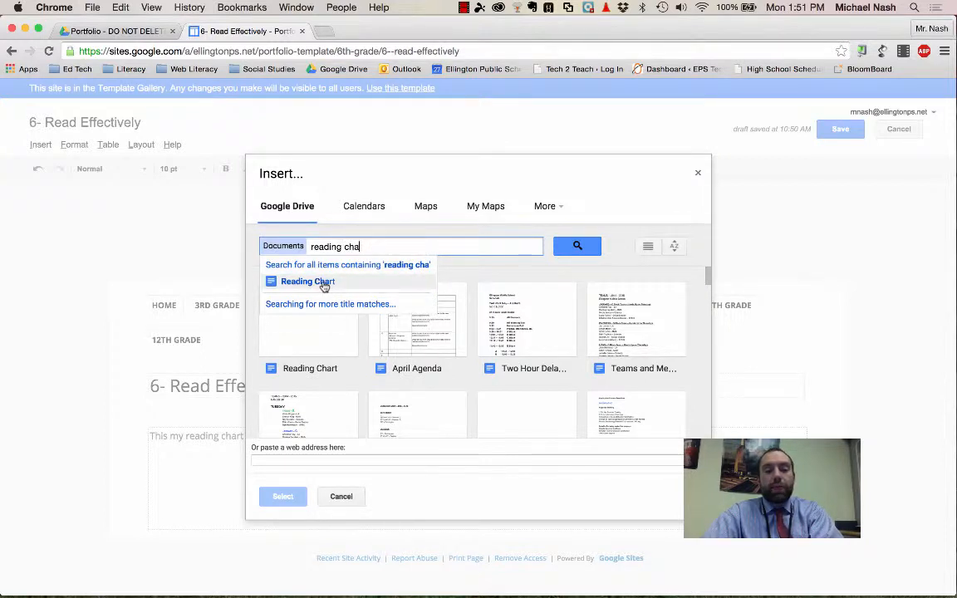
{"action": "left_click", "coordinate": [323, 282]}
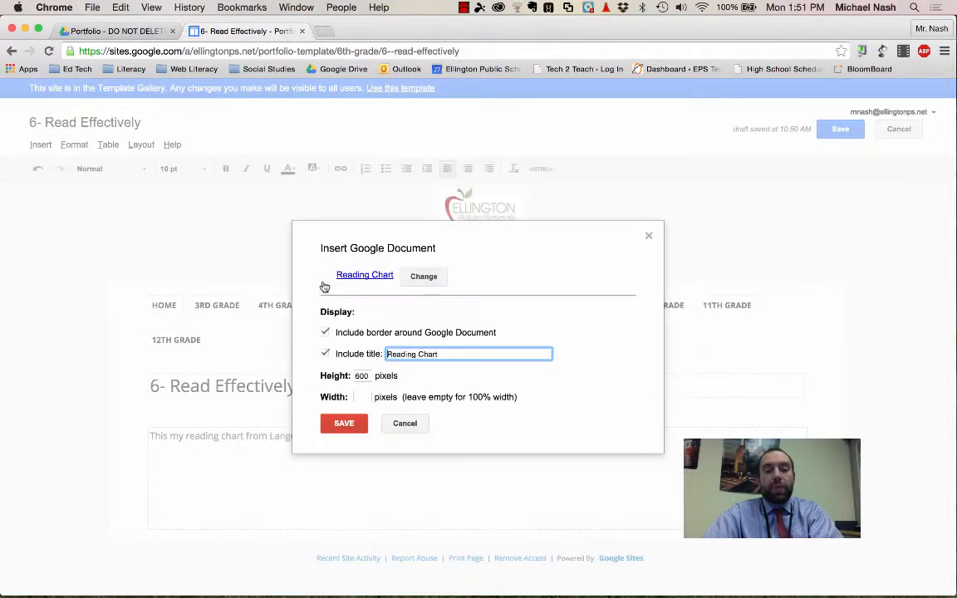
{"action": "left_click", "coordinate": [326, 355]}
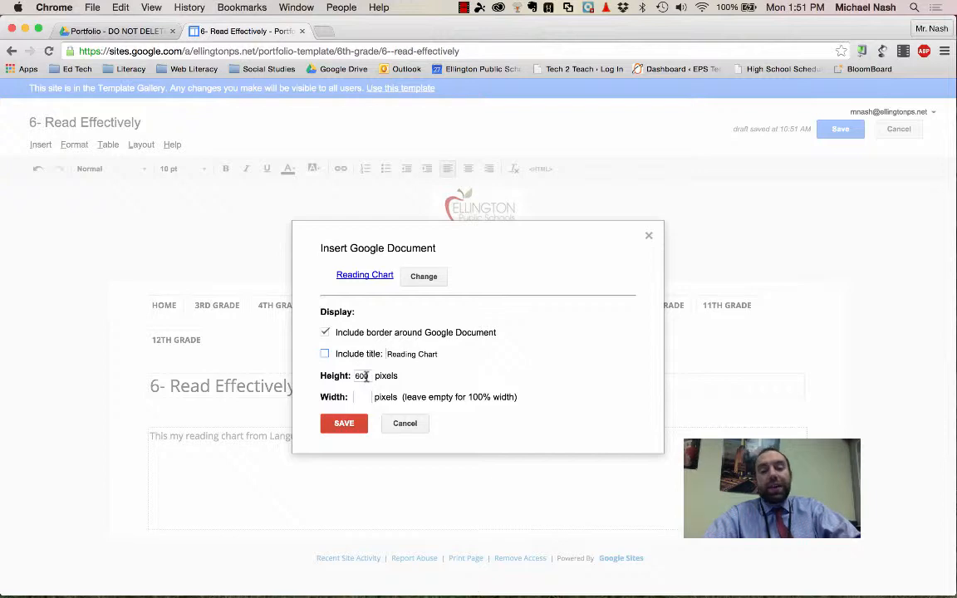
{"action": "left_click", "coordinate": [341, 422]}
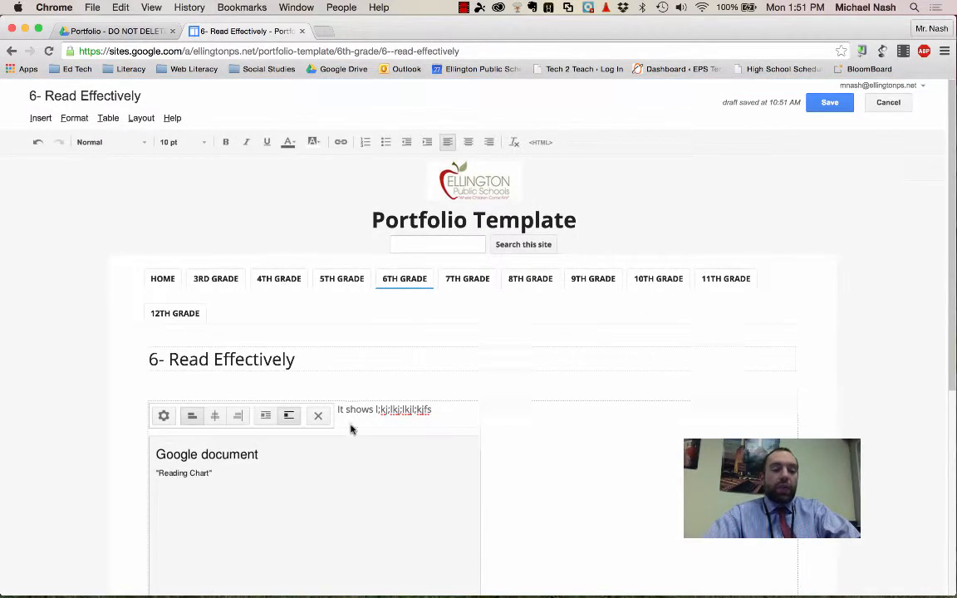
Step: Try right and left alignment on the embedded Reading Chart, settle on centre alignment, and save the page
{"action": "scroll", "coordinate": [352, 427], "scroll_direction": "down", "scroll_amount": 6}
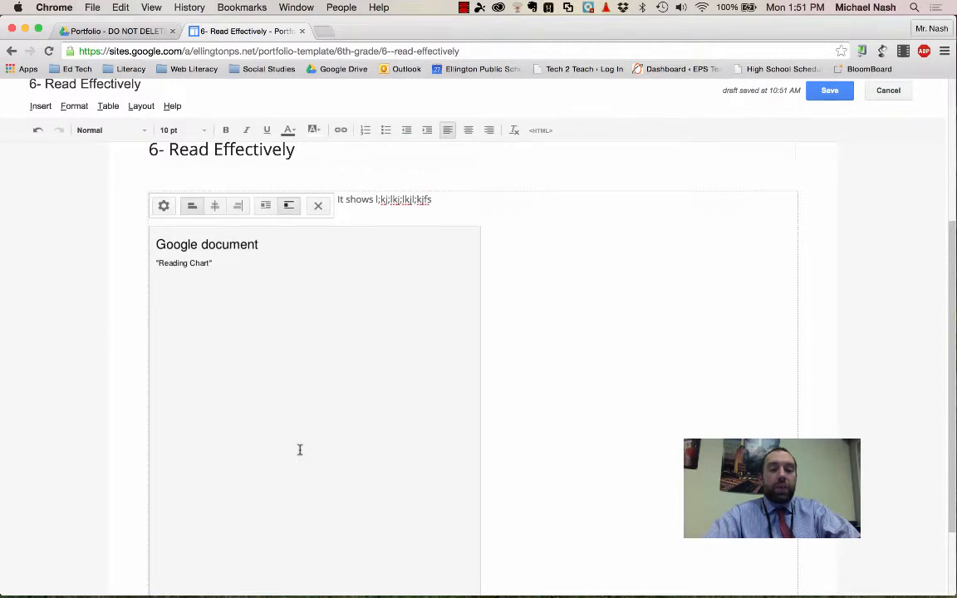
{"action": "left_click", "coordinate": [215, 206]}
{"action": "left_click", "coordinate": [393, 205]}
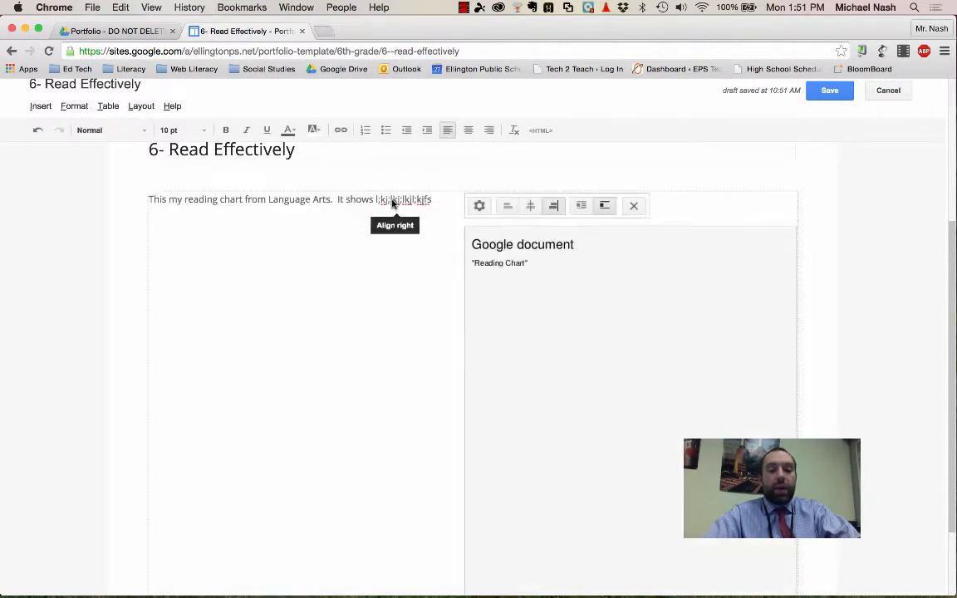
{"action": "left_click", "coordinate": [507, 206]}
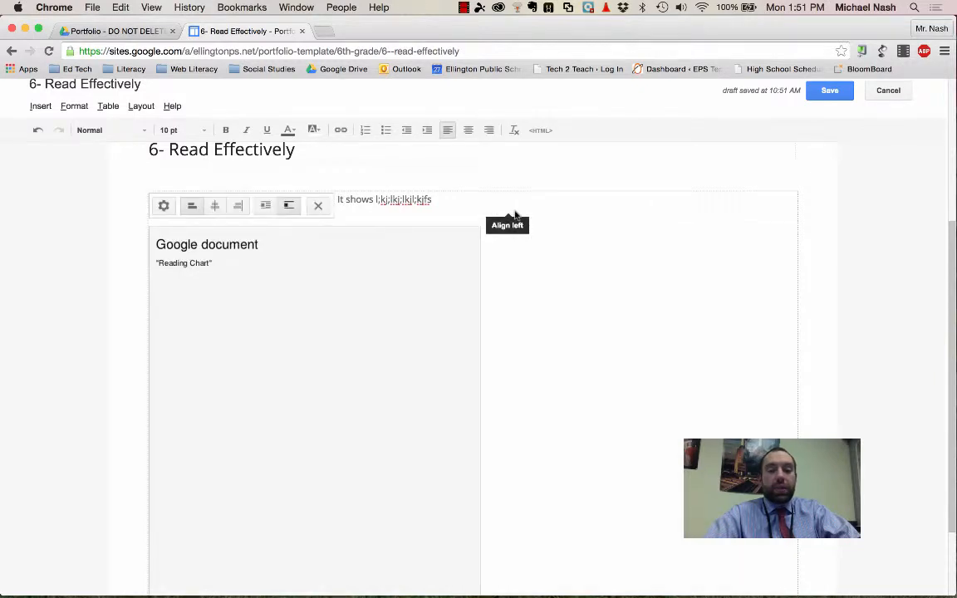
{"action": "left_click", "coordinate": [214, 206]}
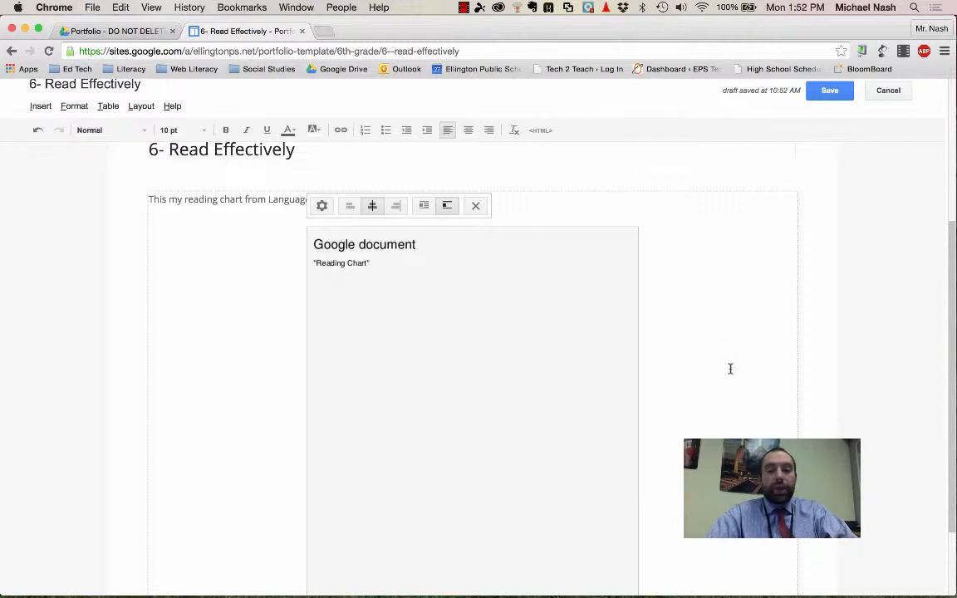
{"action": "scroll", "coordinate": [729, 367], "scroll_direction": "up", "scroll_amount": 2}
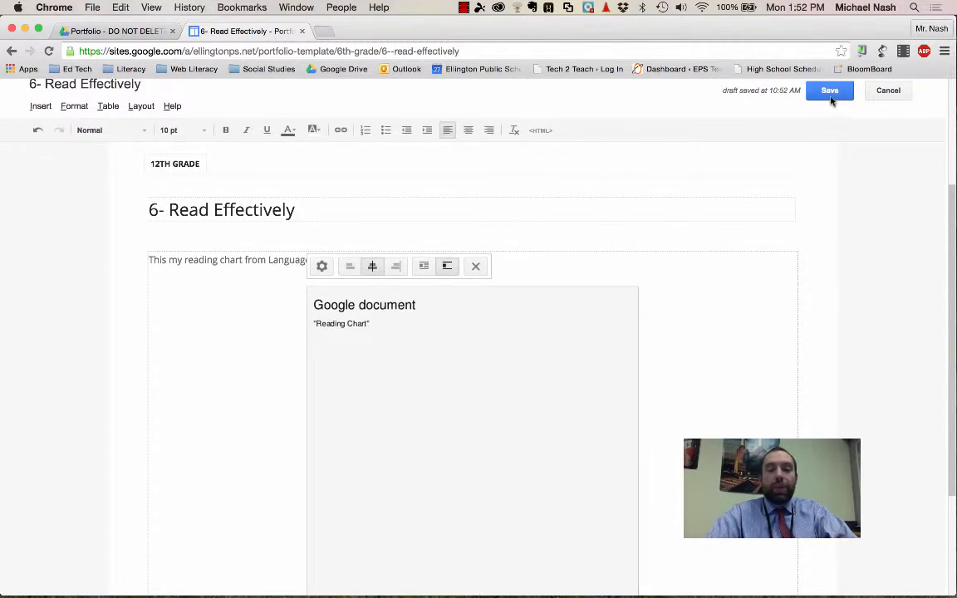
{"action": "left_click", "coordinate": [831, 99]}
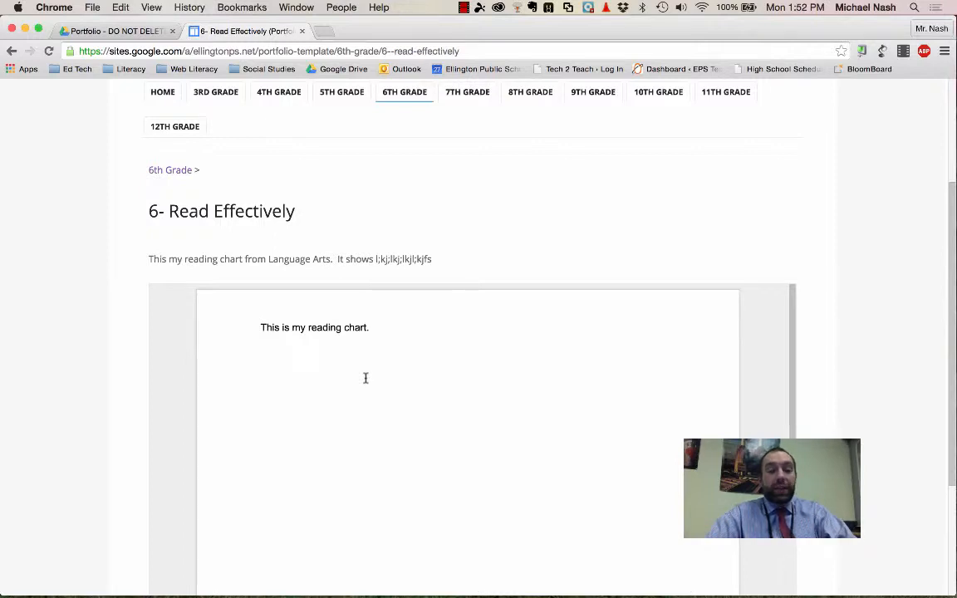
Step: Edit the page again and add a "Reflection" line above the existing reflection text, with blank lines below it
{"action": "scroll", "coordinate": [366, 378], "scroll_direction": "up", "scroll_amount": 3}
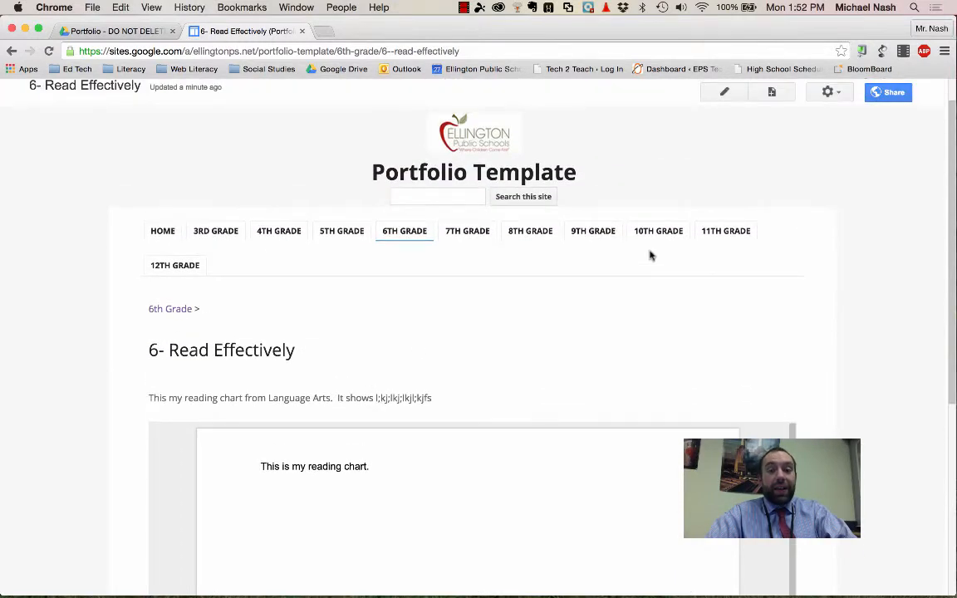
{"action": "left_click", "coordinate": [725, 92]}
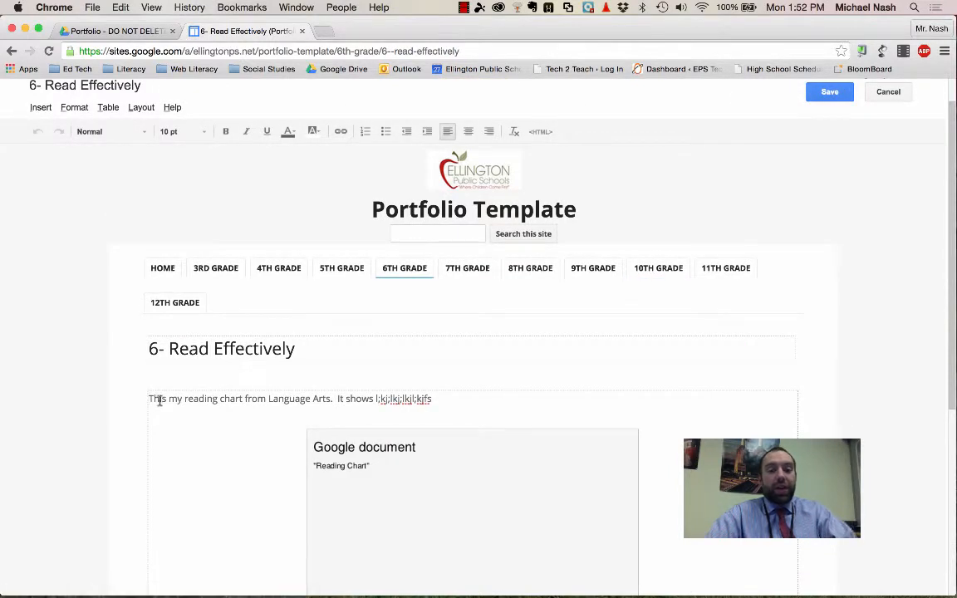
{"action": "key", "text": "Return"}
{"action": "key", "text": "Return"}
{"action": "key", "text": "Up"}
{"action": "key", "text": "Up"}
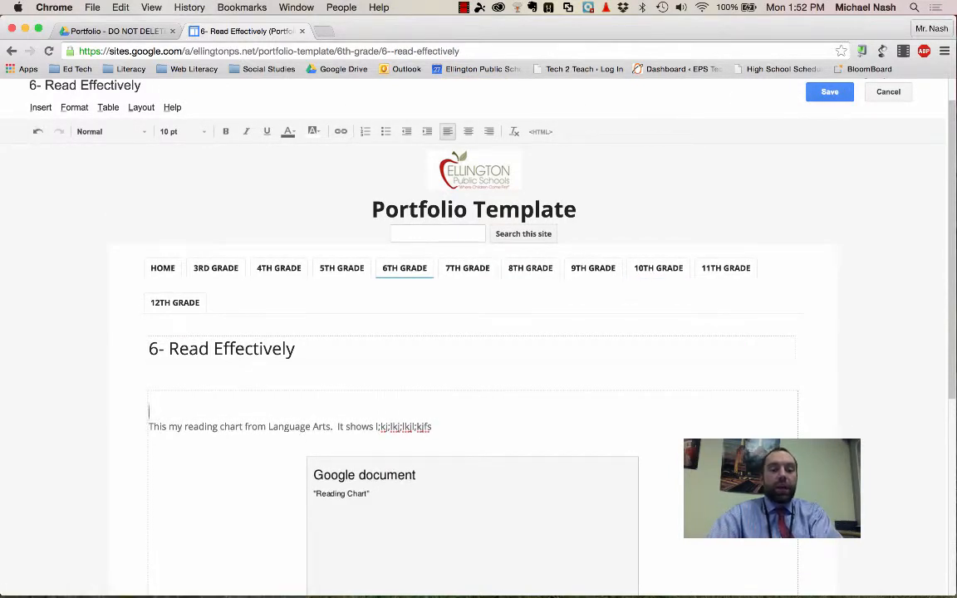
{"action": "key", "text": "Return"}
{"action": "key", "text": "Up"}
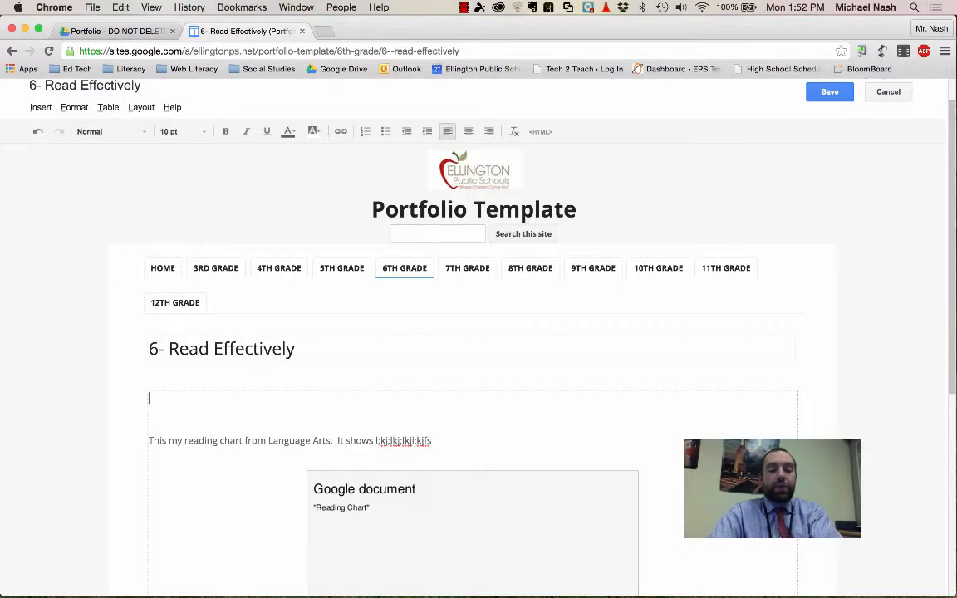
{"action": "type", "text": "Reflection"}
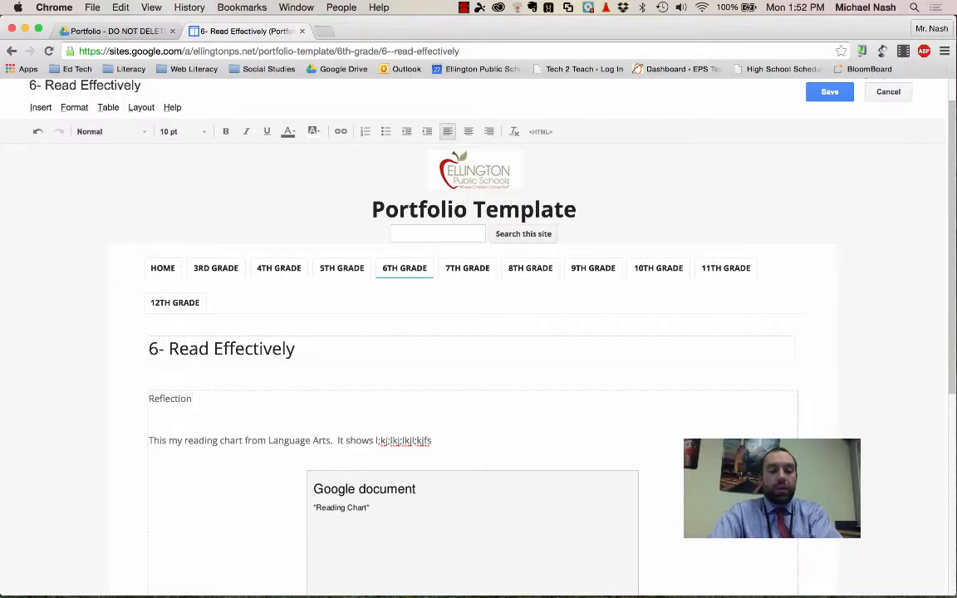
{"action": "key", "text": "Return"}
{"action": "key", "text": "Return"}
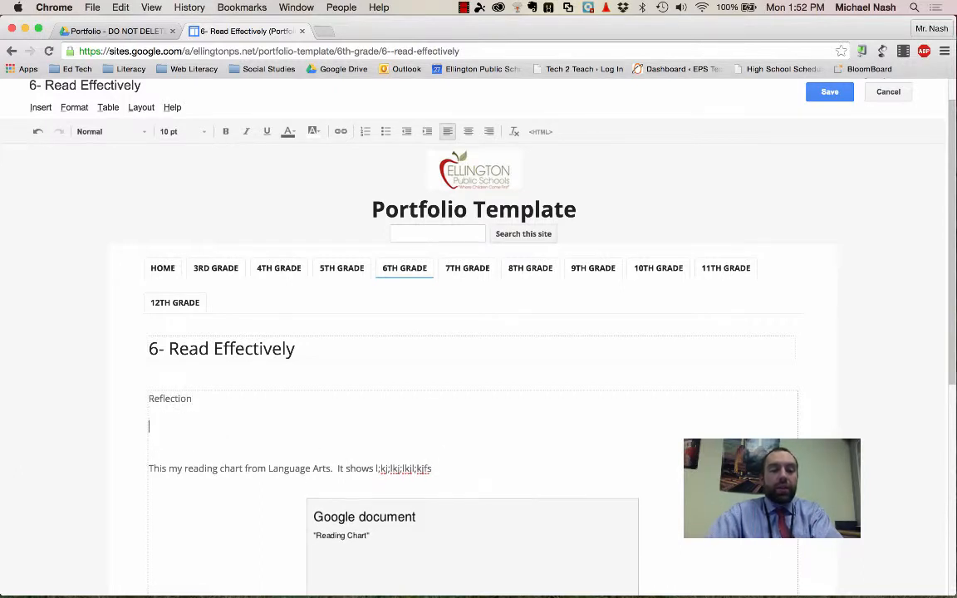
Step: Insert the Google Drive document "Two Hour Delay Schedule" under the "Reflection" line, keeping its border and title
{"action": "left_click", "coordinate": [35, 108]}
{"action": "mouse_move", "coordinate": [352, 216]}
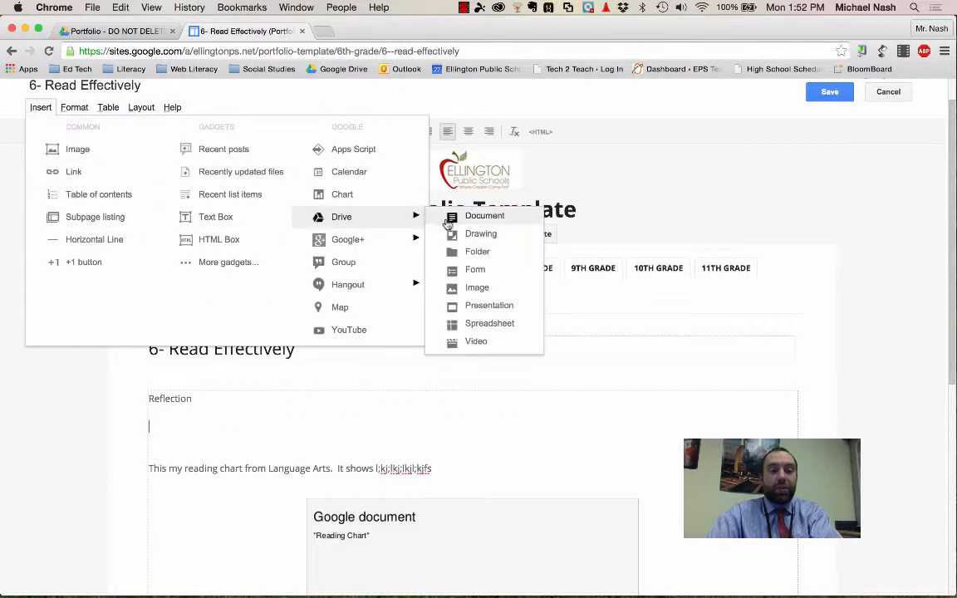
{"action": "left_click", "coordinate": [448, 221]}
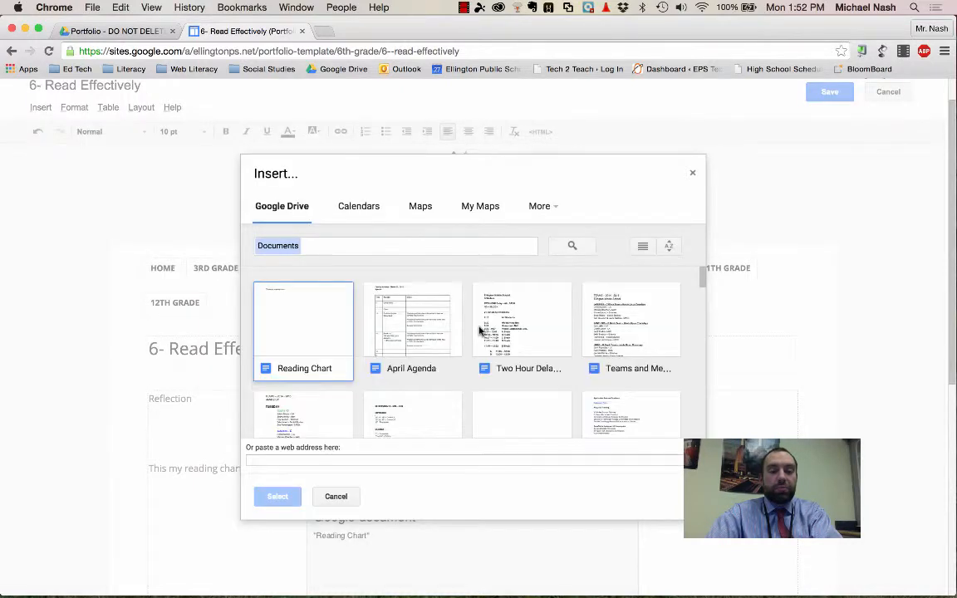
{"action": "left_click", "coordinate": [507, 332]}
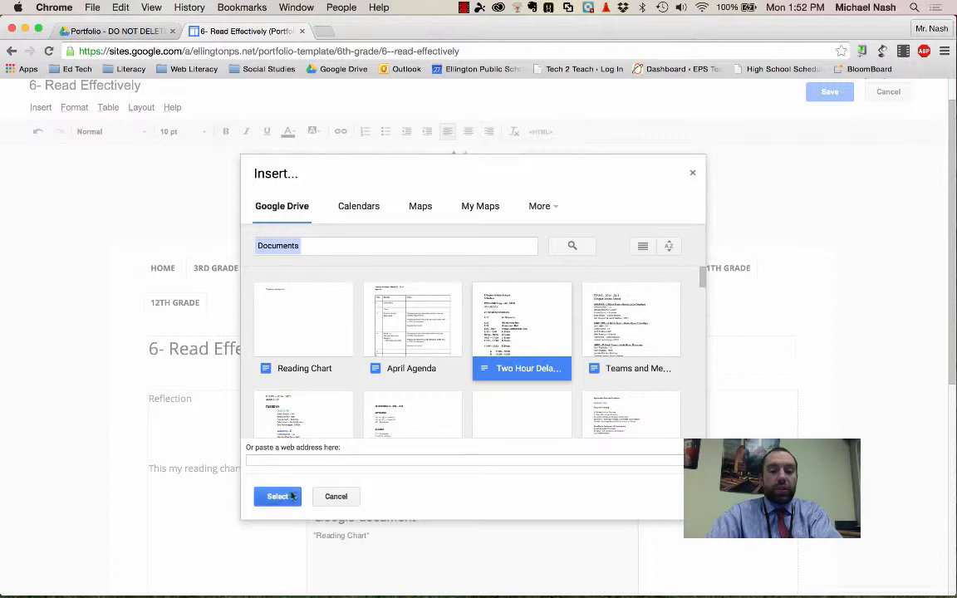
{"action": "left_click", "coordinate": [277, 496]}
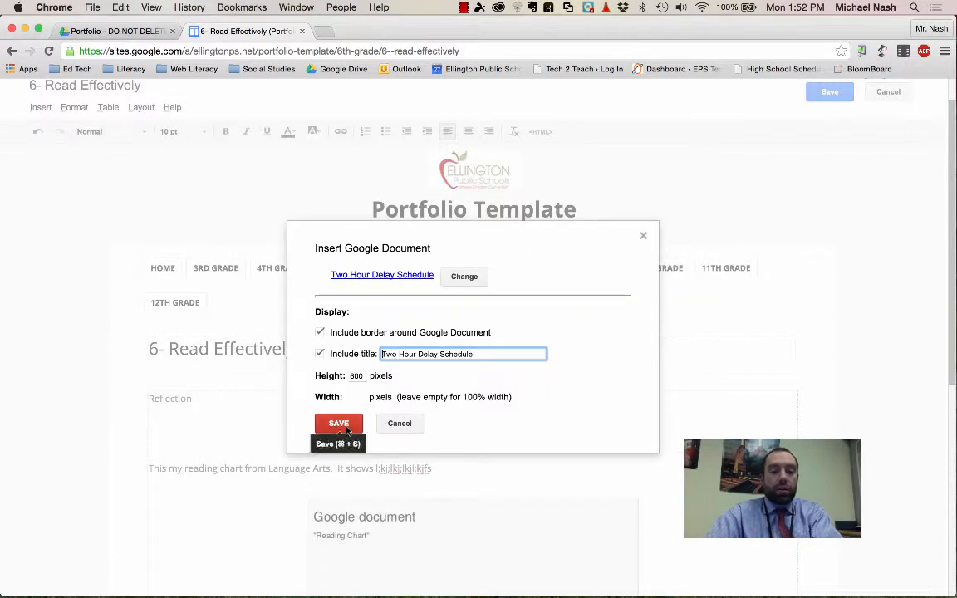
{"action": "left_click", "coordinate": [345, 428]}
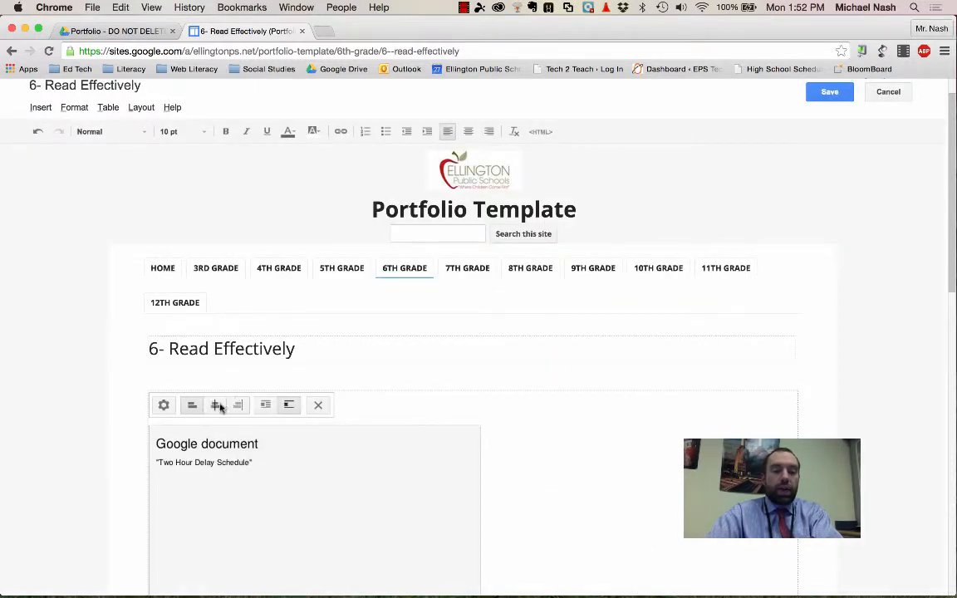
Step: Centre the embedded Two Hour Delay Schedule, save the page, and look through both reflections with their documents
{"action": "left_click", "coordinate": [215, 404]}
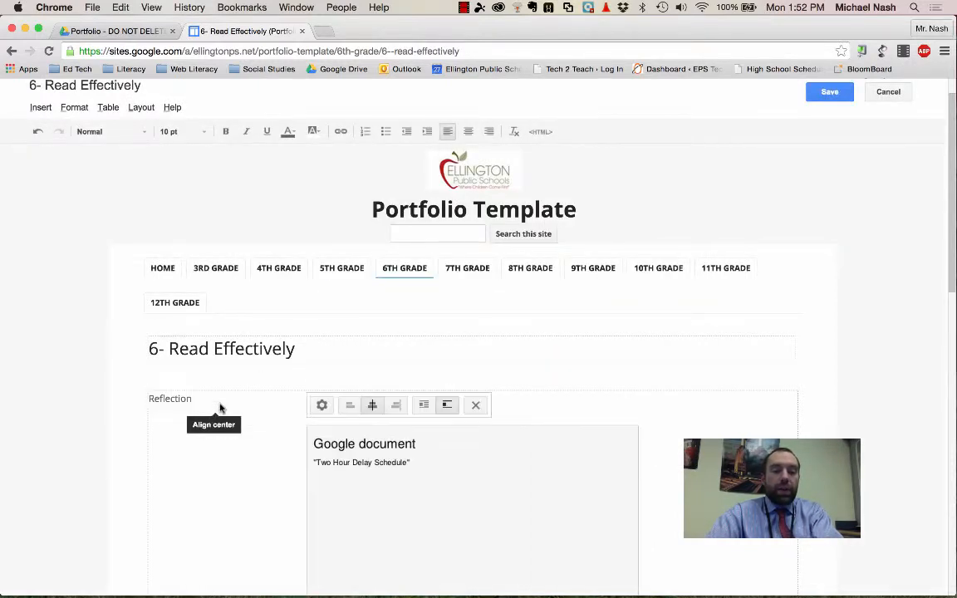
{"action": "left_click", "coordinate": [828, 92]}
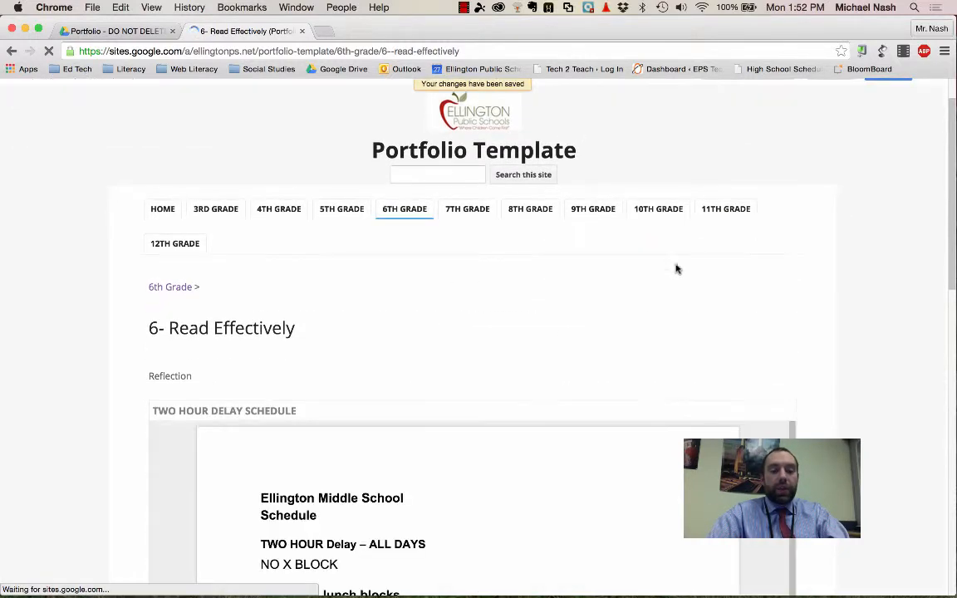
{"action": "scroll", "coordinate": [239, 356], "scroll_direction": "down", "scroll_amount": 5}
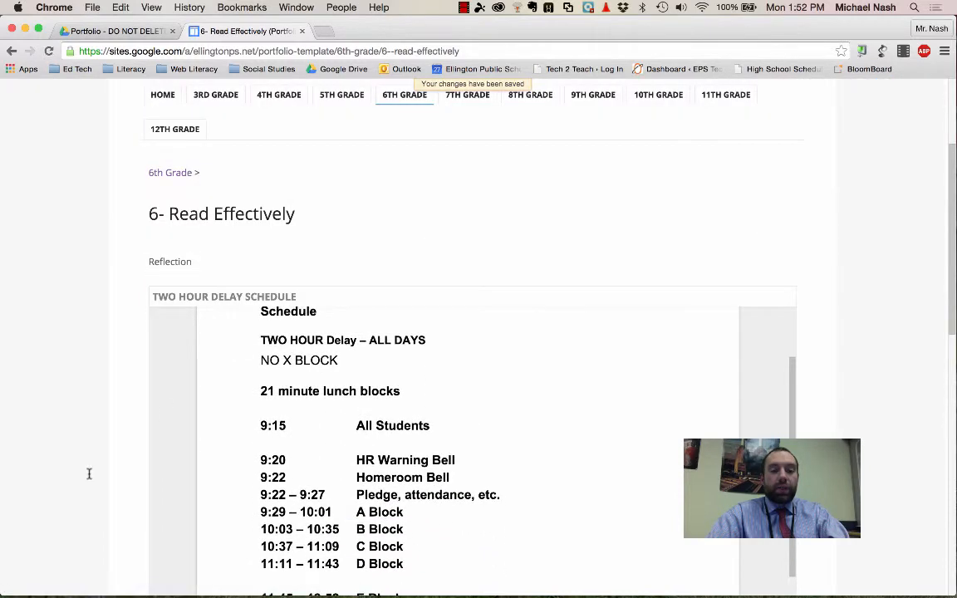
{"action": "scroll", "coordinate": [90, 476], "scroll_direction": "down", "scroll_amount": 10}
{"action": "scroll", "coordinate": [90, 476], "scroll_direction": "up", "scroll_amount": 3}
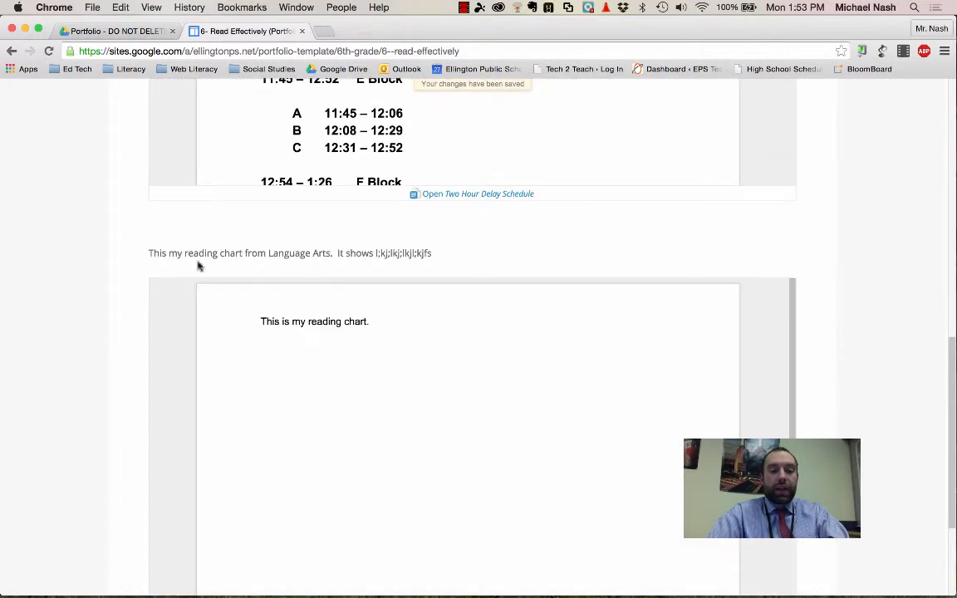
{"action": "scroll", "coordinate": [277, 204], "scroll_direction": "down", "scroll_amount": 2}
{"action": "scroll", "coordinate": [276, 200], "scroll_direction": "up", "scroll_amount": 15}
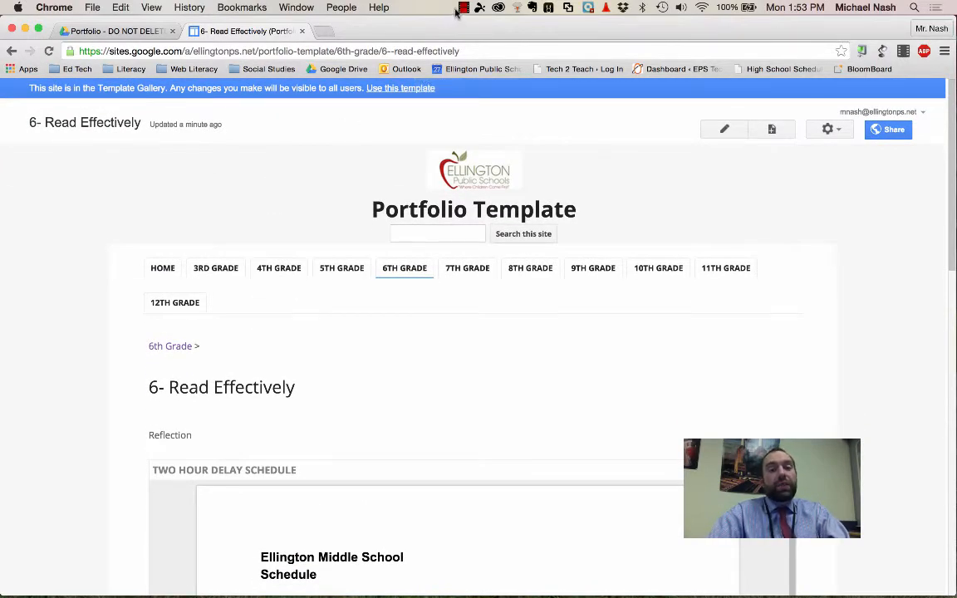
Step: Switch to the "Portfolio - DO NOT DELETE" folder in Google Drive
{"action": "left_click", "coordinate": [125, 31]}
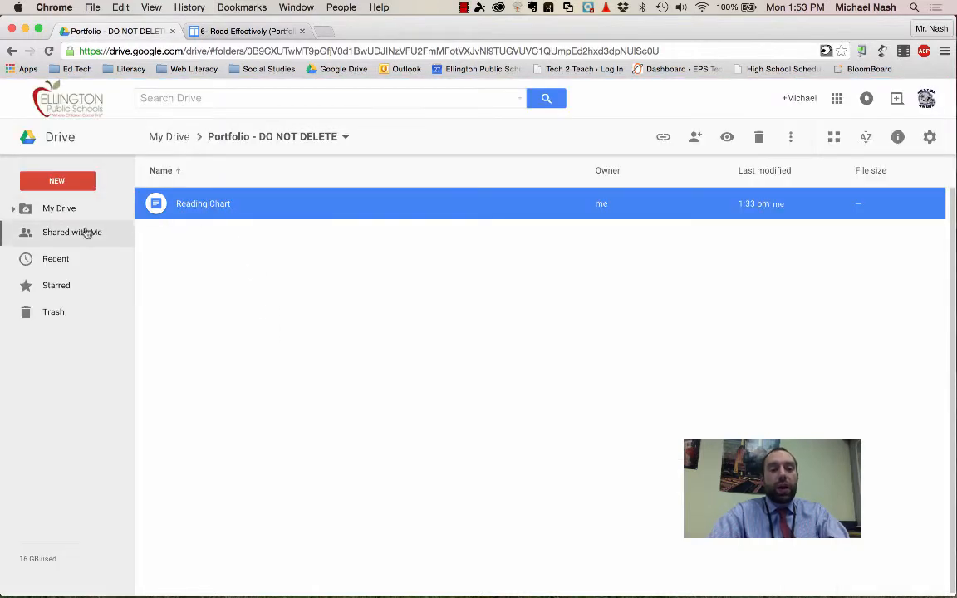
{"action": "left_click", "coordinate": [464, 8]}
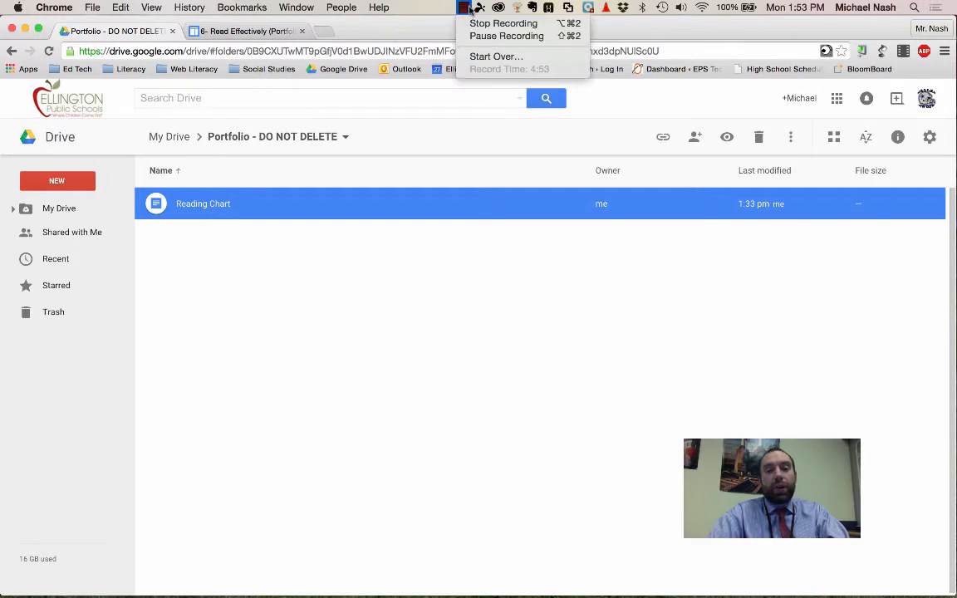